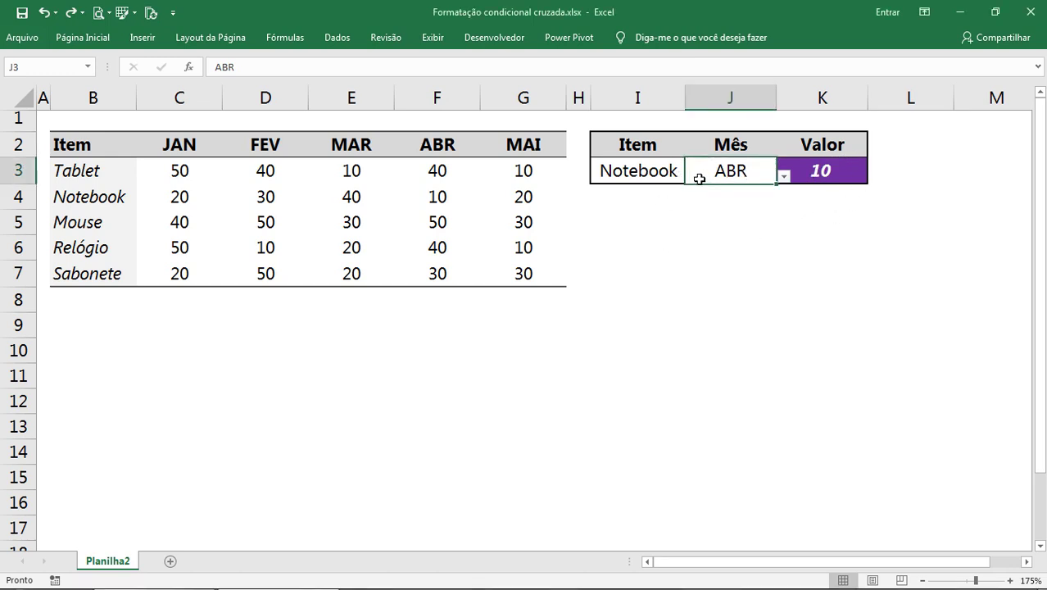
Step: Check the Notebook and ABR choices, then bold the matching value in F4
{"action": "left_click", "coordinate": [663, 174]}
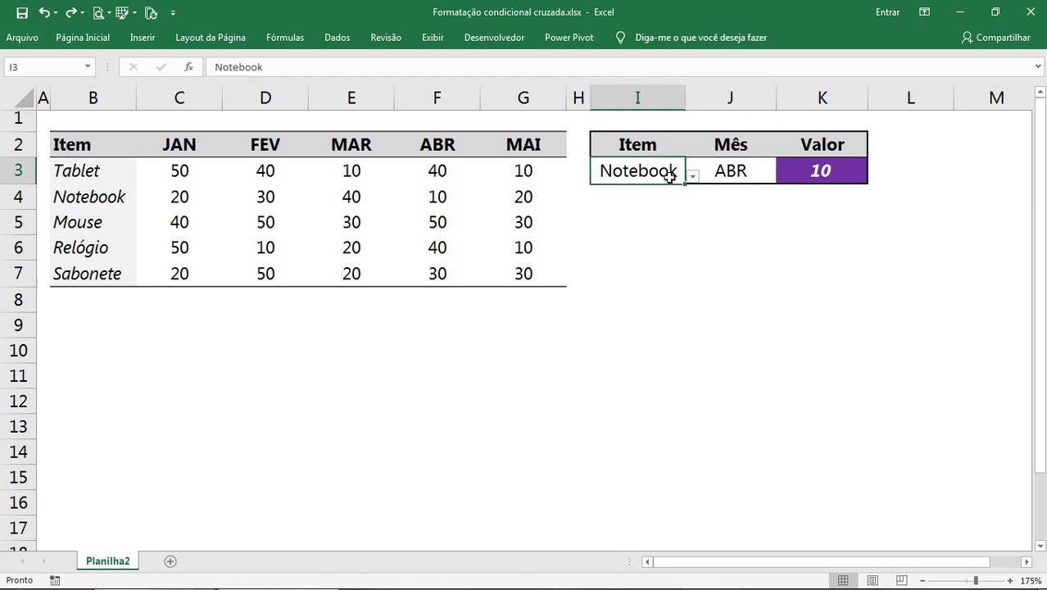
{"action": "left_click", "coordinate": [744, 174]}
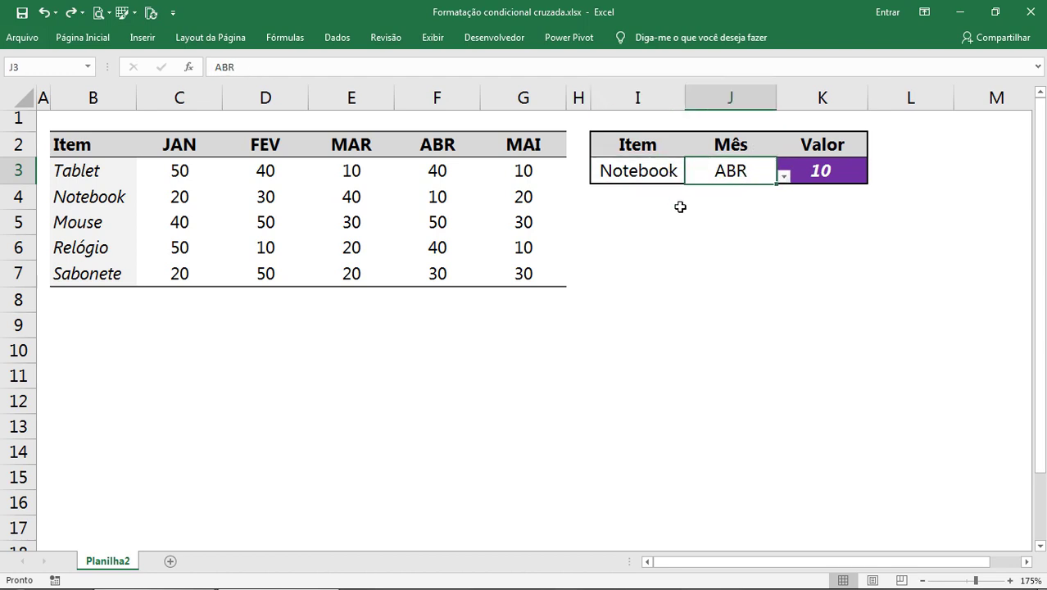
{"action": "left_click", "coordinate": [631, 172]}
{"action": "left_click", "coordinate": [742, 170]}
{"action": "left_click", "coordinate": [437, 198]}
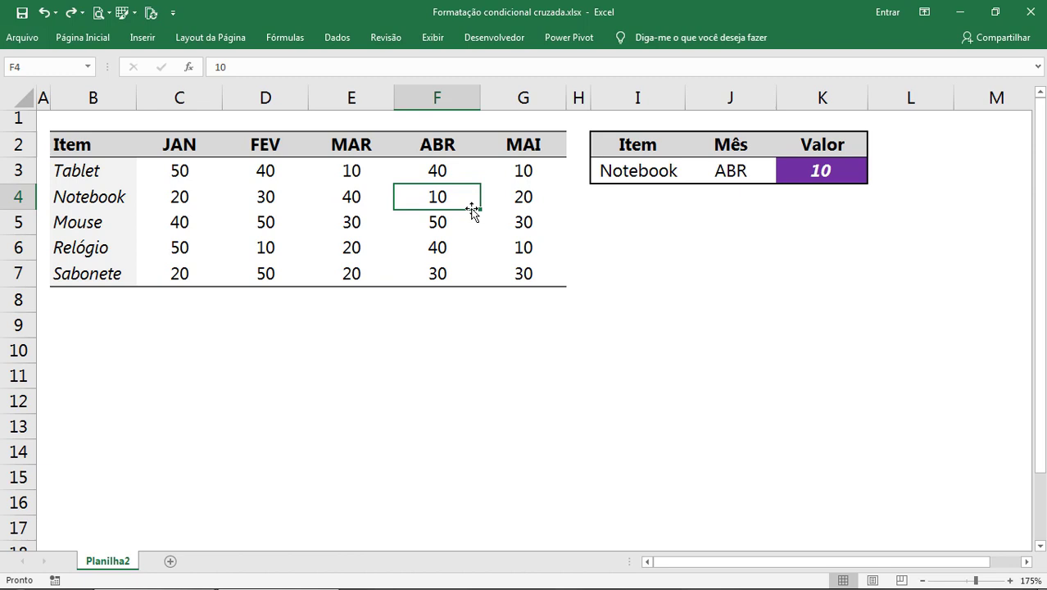
{"action": "key", "text": "ctrl+b"}
Step: Select the cells holding 10 and try other table ranges, then undo F4's bold
{"action": "left_click", "coordinate": [361, 175]}
{"action": "left_click", "coordinate": [523, 166], "text": "ctrl"}
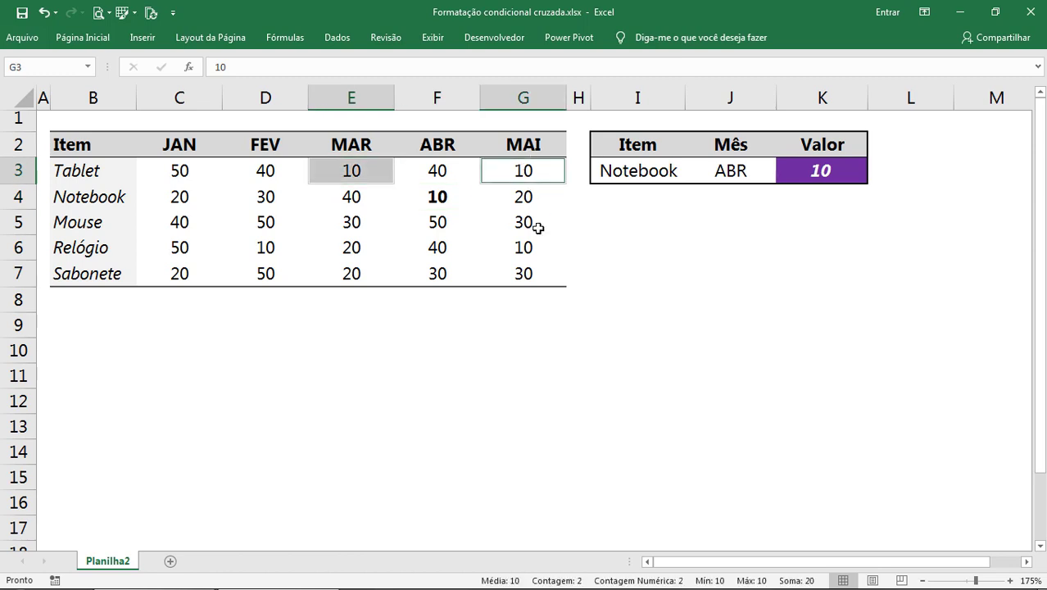
{"action": "left_click", "coordinate": [532, 247], "text": "ctrl"}
{"action": "left_click", "coordinate": [265, 245], "text": "ctrl"}
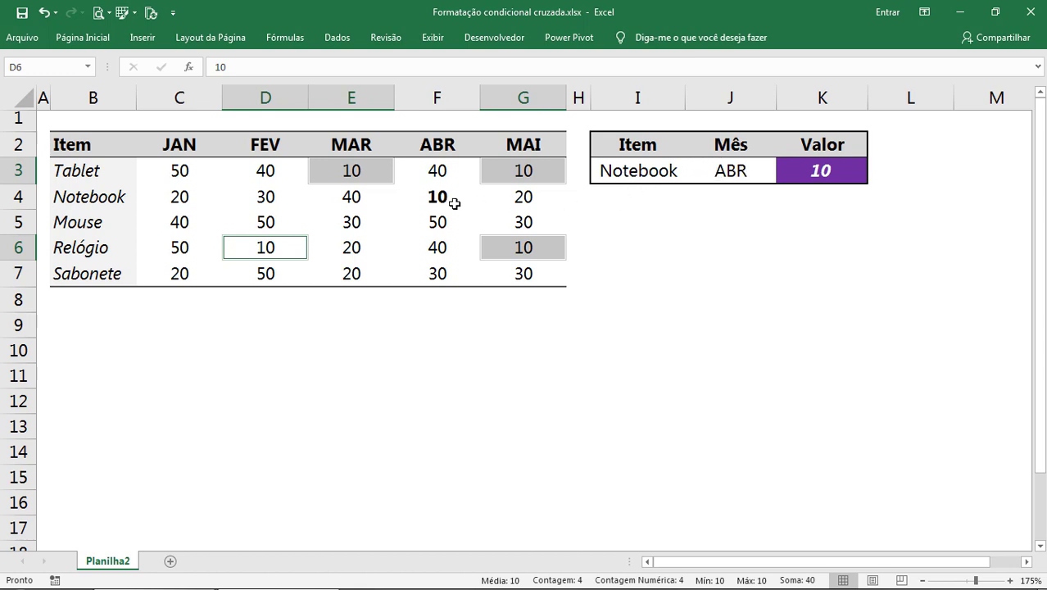
{"action": "left_click", "coordinate": [436, 232]}
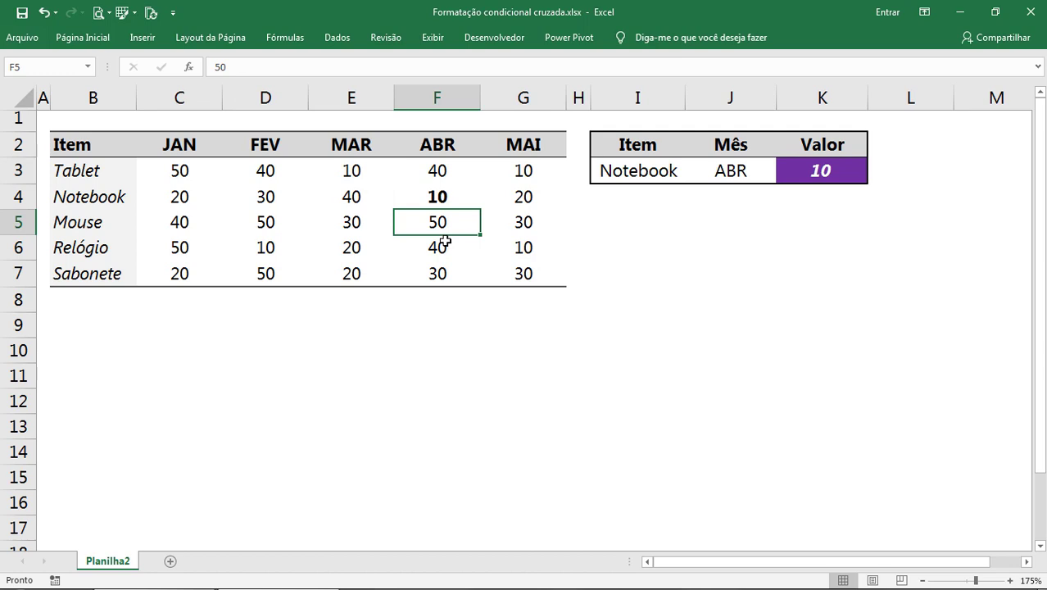
{"action": "left_click", "coordinate": [440, 196]}
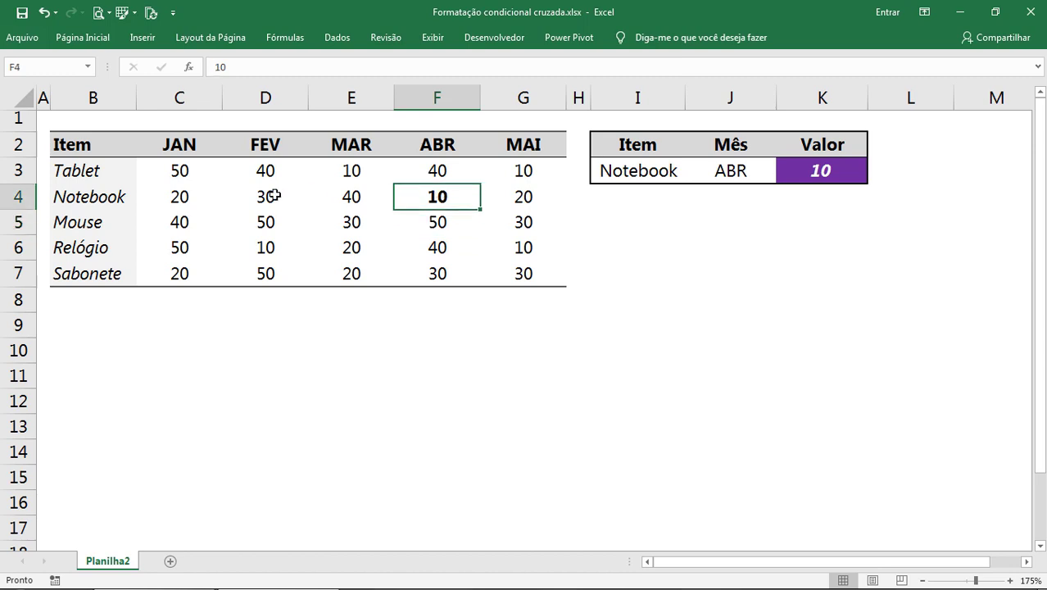
{"action": "left_click_drag", "start_coordinate": [112, 200], "coordinate": [360, 218]}
{"action": "left_click_drag", "start_coordinate": [432, 145], "coordinate": [432, 199]}
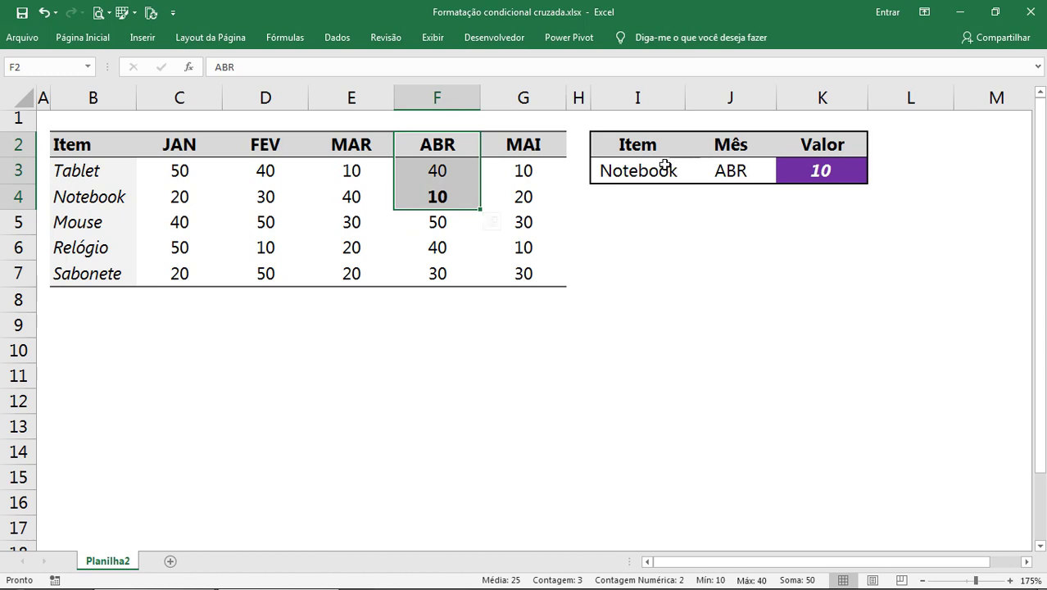
{"action": "left_click", "coordinate": [463, 267]}
{"action": "left_click", "coordinate": [437, 199]}
{"action": "key", "text": "ctrl+z"}
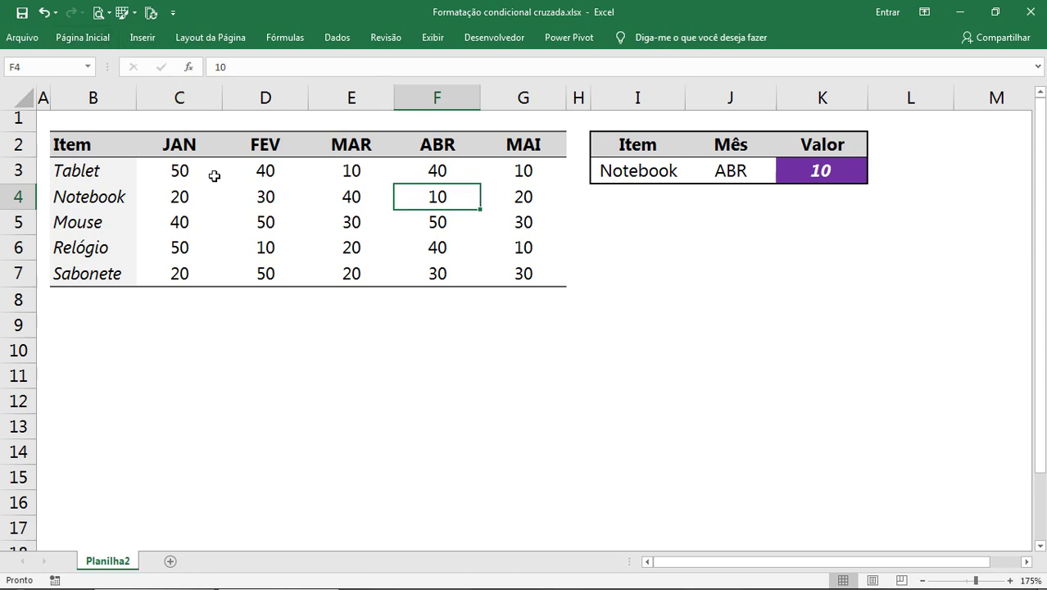
Step: Start a new Cell Value conditional formatting rule for the sales values C3:G7
{"action": "mouse_move", "coordinate": [196, 174]}
{"action": "left_mouse_down"}
{"action": "mouse_move", "coordinate": [503, 288]}
{"action": "mouse_move", "coordinate": [520, 273]}
{"action": "left_mouse_up"}
{"action": "left_click", "coordinate": [82, 37]}
{"action": "left_click", "coordinate": [667, 78]}
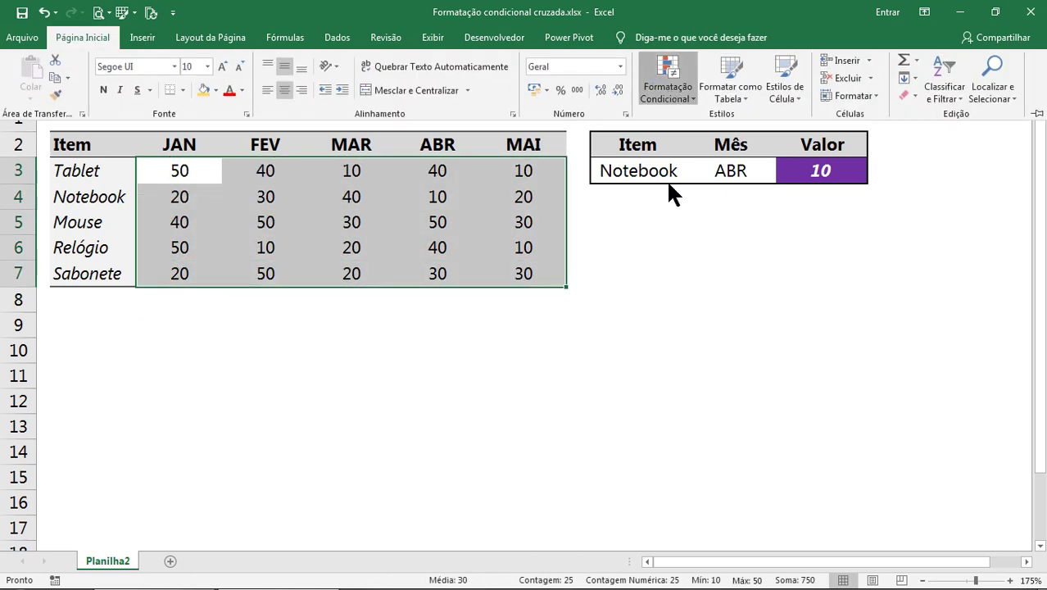
{"action": "left_click", "coordinate": [664, 287]}
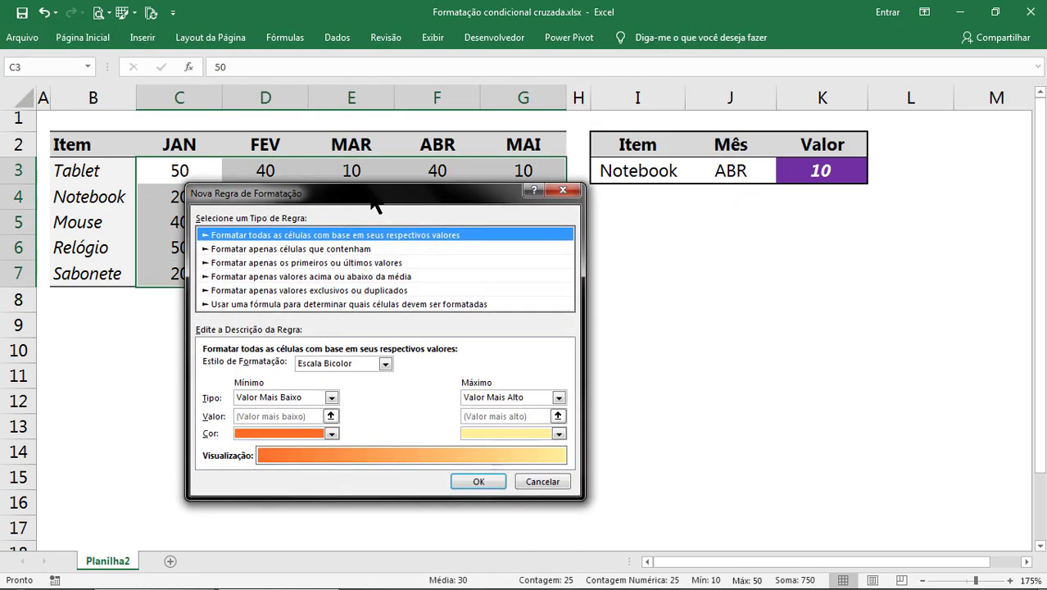
{"action": "mouse_move", "coordinate": [326, 203]}
{"action": "left_mouse_down"}
{"action": "mouse_move", "coordinate": [598, 215]}
{"action": "mouse_move", "coordinate": [538, 300]}
{"action": "mouse_move", "coordinate": [585, 243]}
{"action": "left_mouse_up"}
{"action": "left_click", "coordinate": [576, 272]}
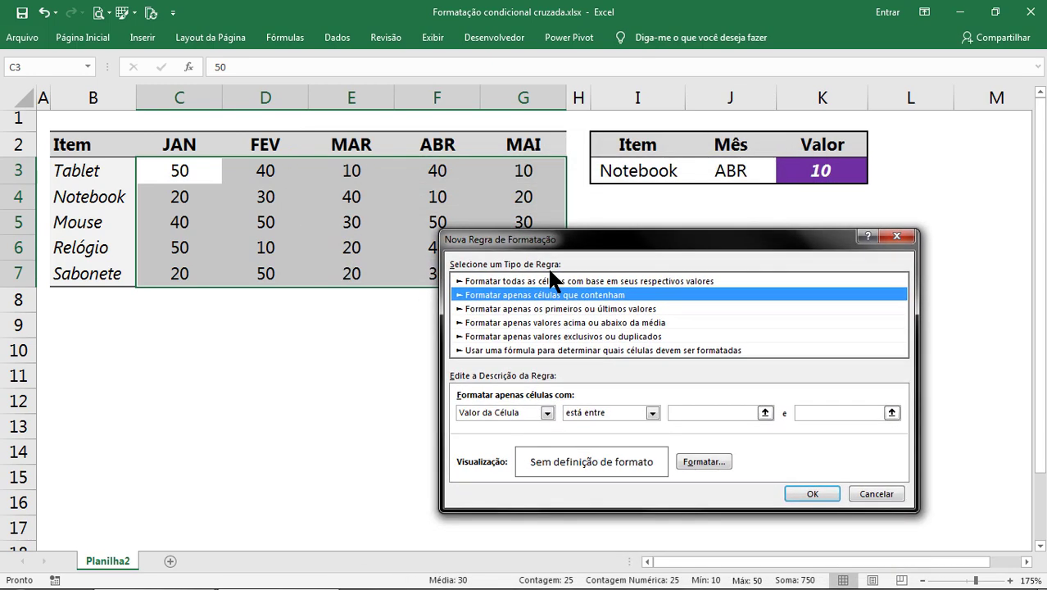
Step: Make the rule shade cells equal to =$K$3 with a light grey fill, and apply it
{"action": "left_click", "coordinate": [593, 410]}
{"action": "left_click", "coordinate": [598, 448]}
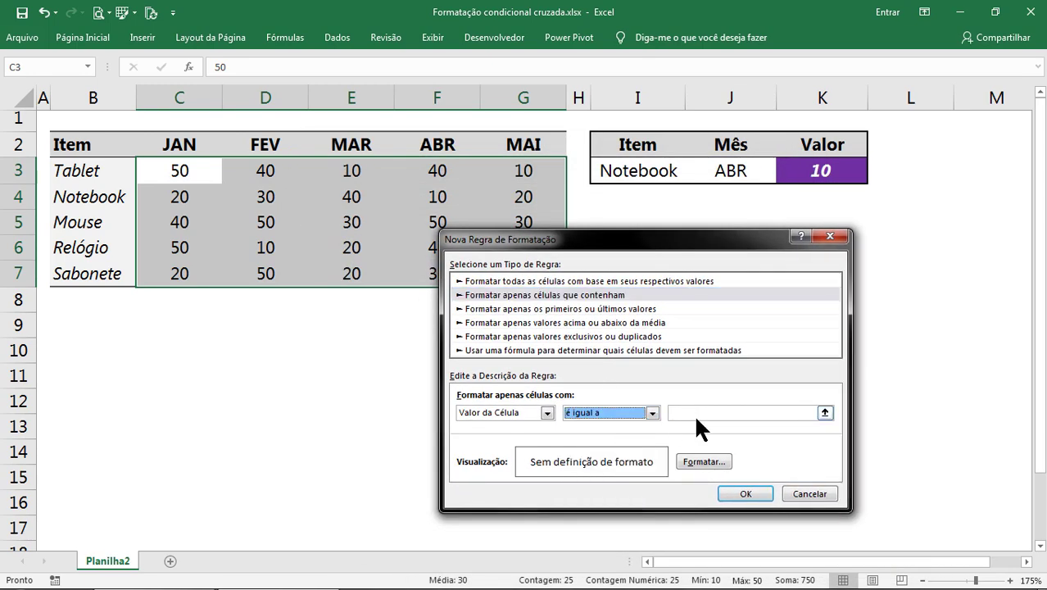
{"action": "left_click", "coordinate": [792, 174]}
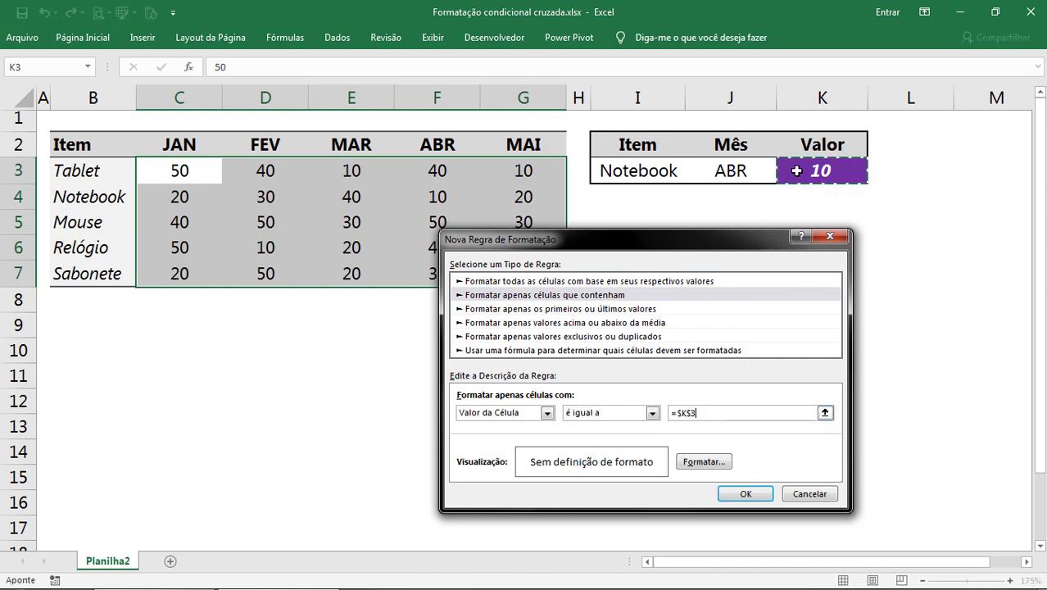
{"action": "left_click", "coordinate": [707, 462]}
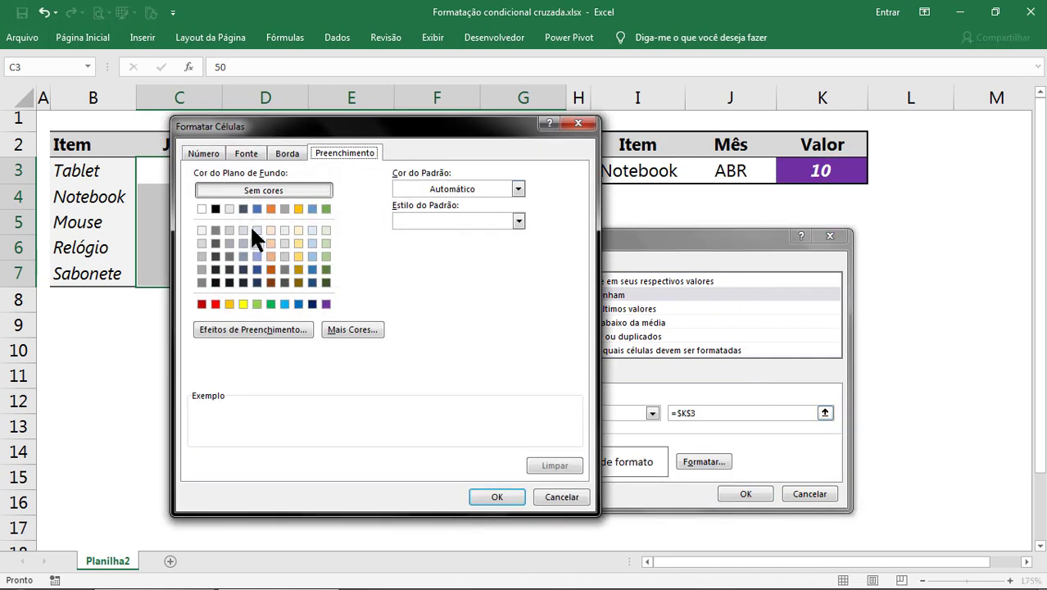
{"action": "left_click", "coordinate": [202, 257]}
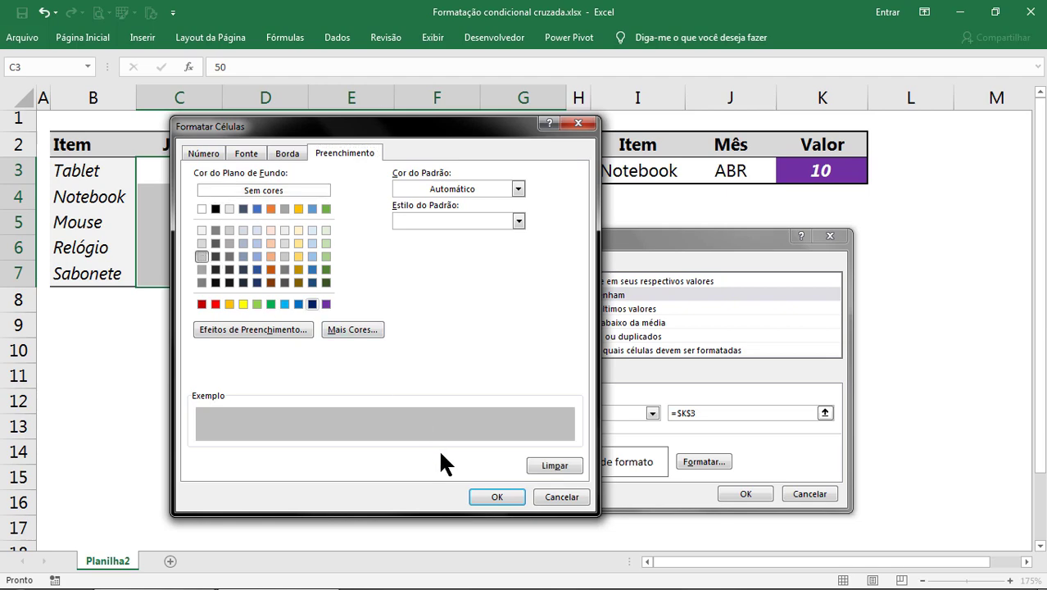
{"action": "left_click", "coordinate": [491, 497]}
{"action": "left_click", "coordinate": [744, 493]}
{"action": "left_click", "coordinate": [449, 266]}
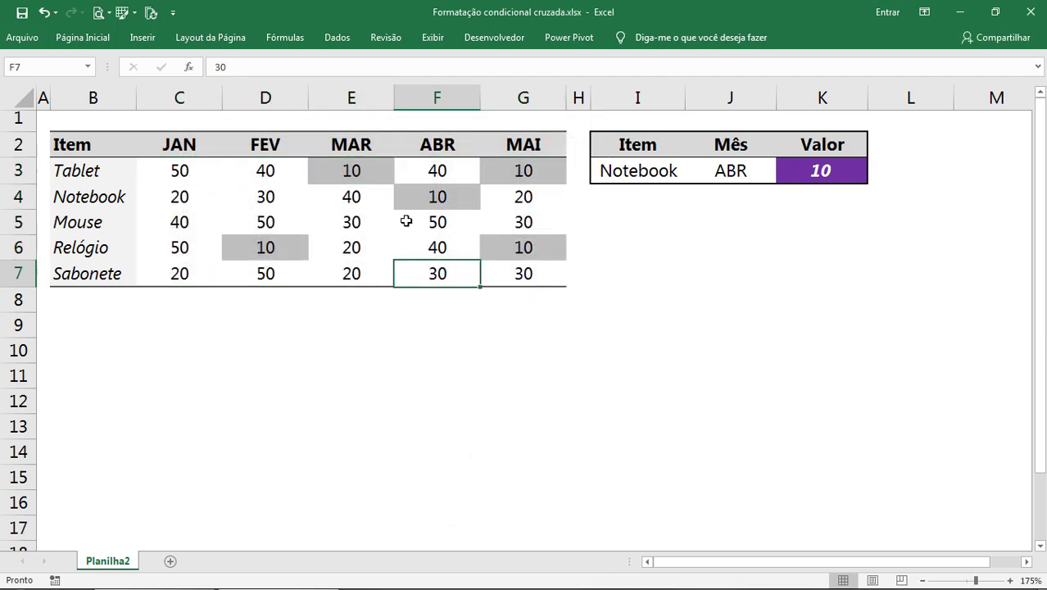
Step: Inspect the K3 lookup formula and set the month choice to MAI
{"action": "left_click", "coordinate": [819, 170]}
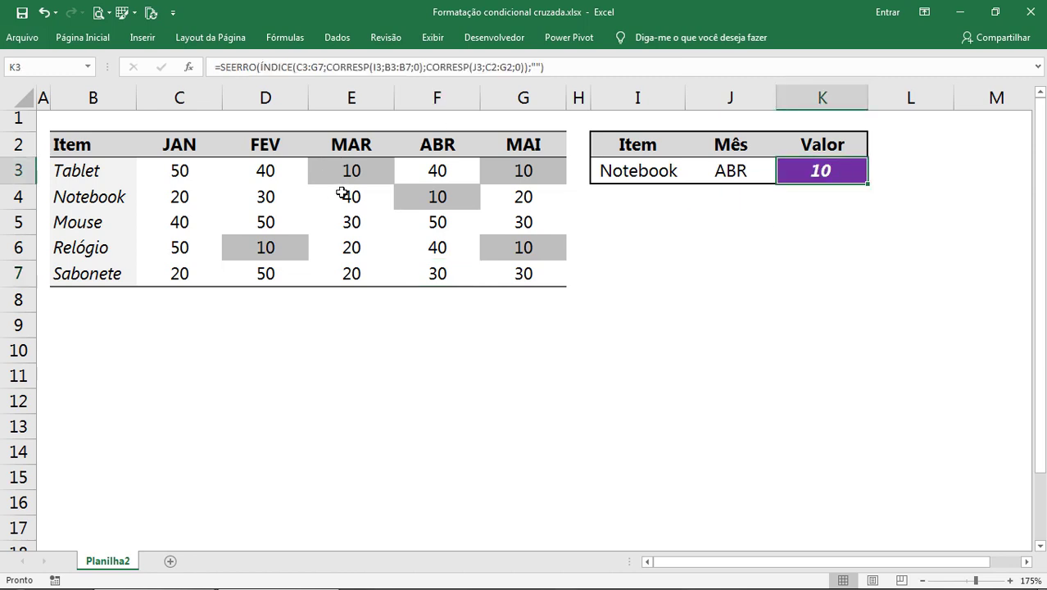
{"action": "left_click", "coordinate": [720, 172]}
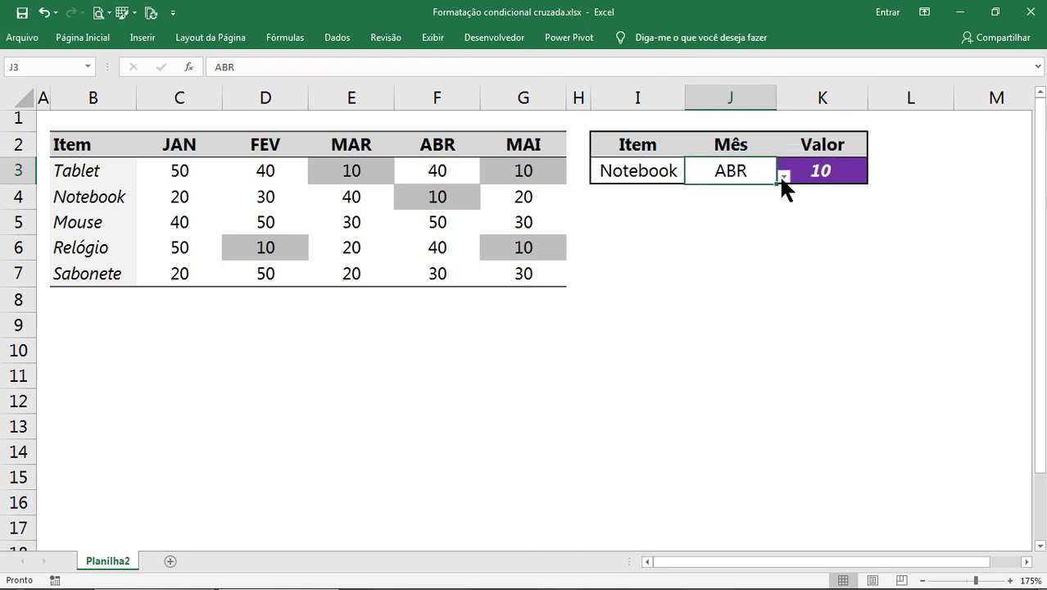
{"action": "left_click", "coordinate": [781, 175]}
{"action": "left_click", "coordinate": [711, 265]}
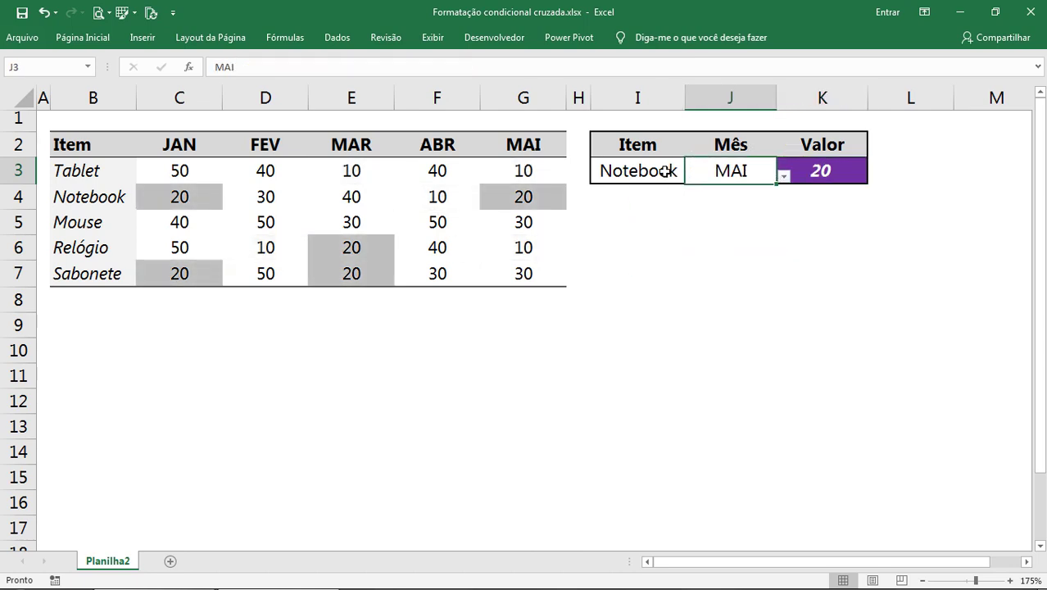
Step: Change the item from Relógio to Mouse, so the lookup returns 30
{"action": "left_click", "coordinate": [673, 170]}
{"action": "left_click", "coordinate": [692, 177]}
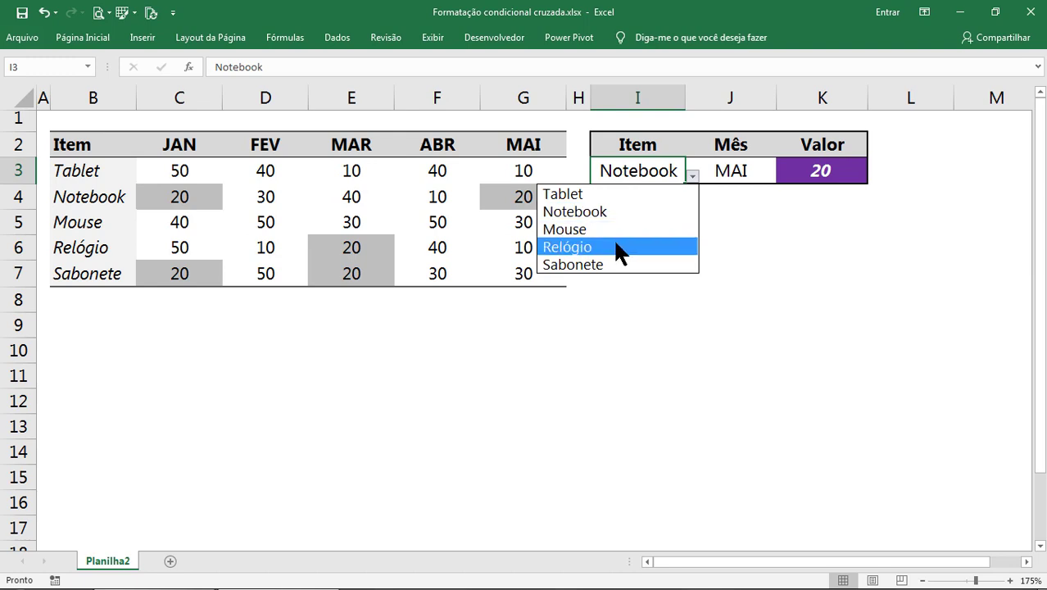
{"action": "left_click", "coordinate": [616, 243]}
{"action": "left_click", "coordinate": [692, 177]}
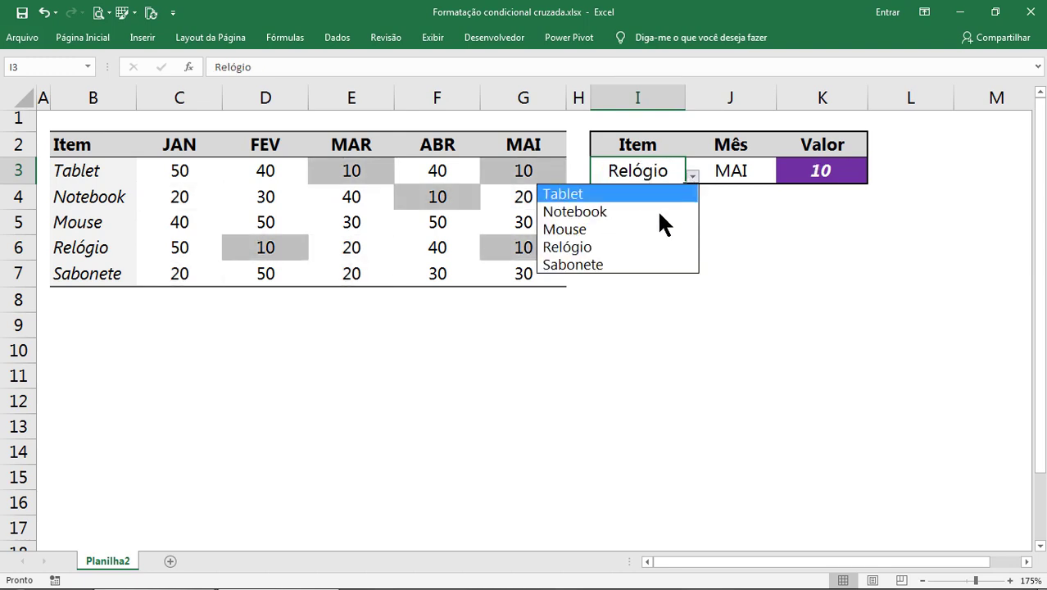
{"action": "left_click", "coordinate": [648, 231]}
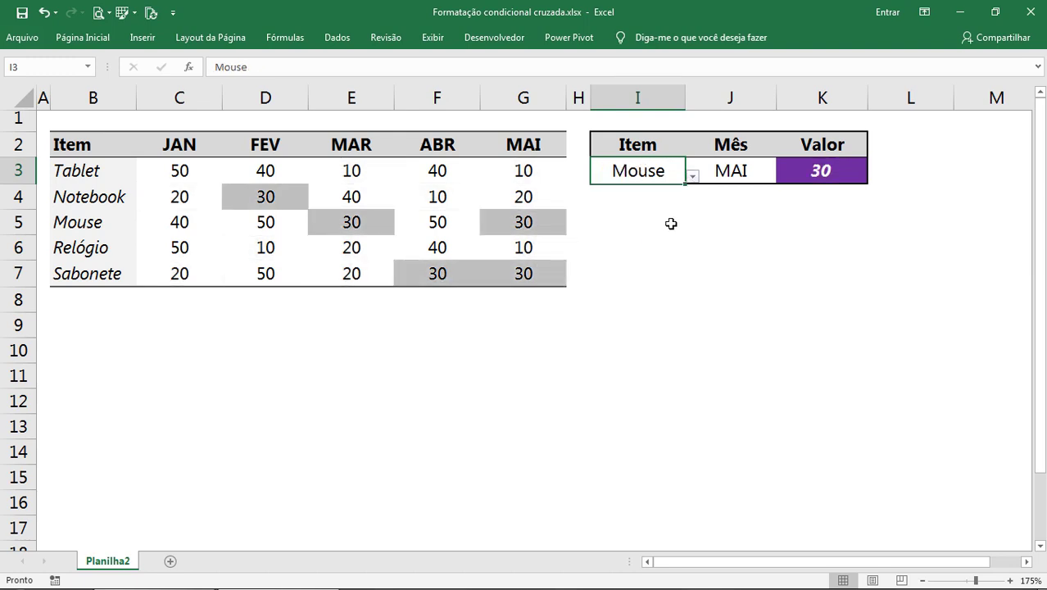
{"action": "left_click", "coordinate": [635, 221]}
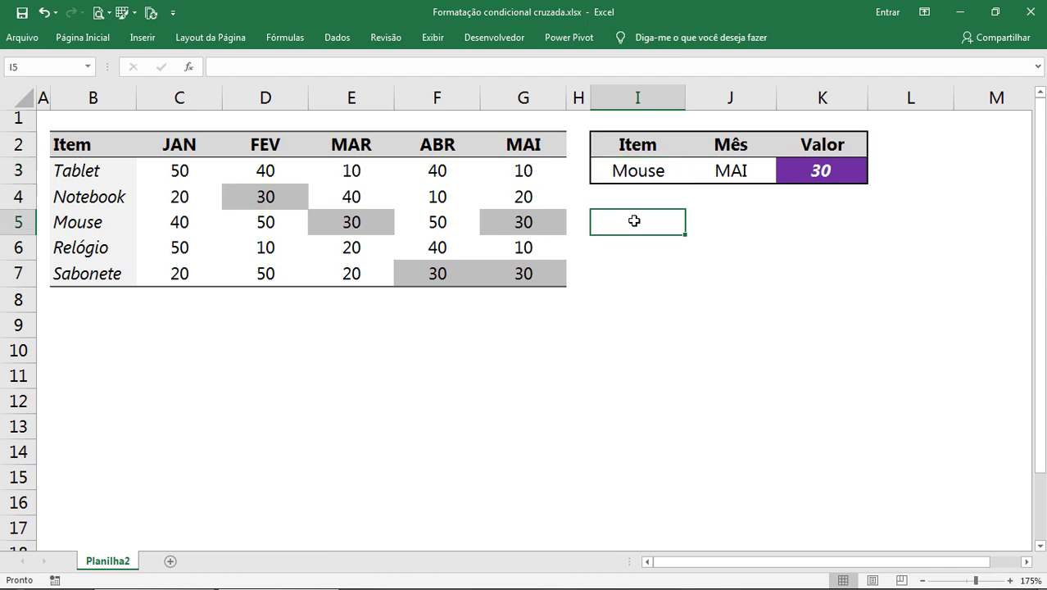
{"action": "left_click", "coordinate": [634, 173]}
{"action": "left_click", "coordinate": [742, 172]}
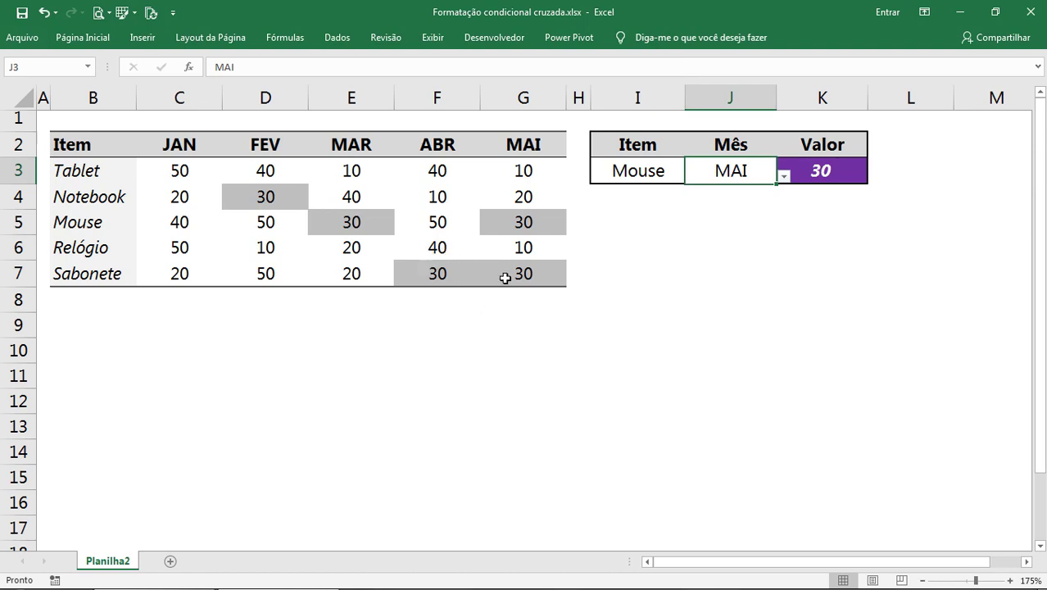
{"action": "left_click", "coordinate": [541, 223]}
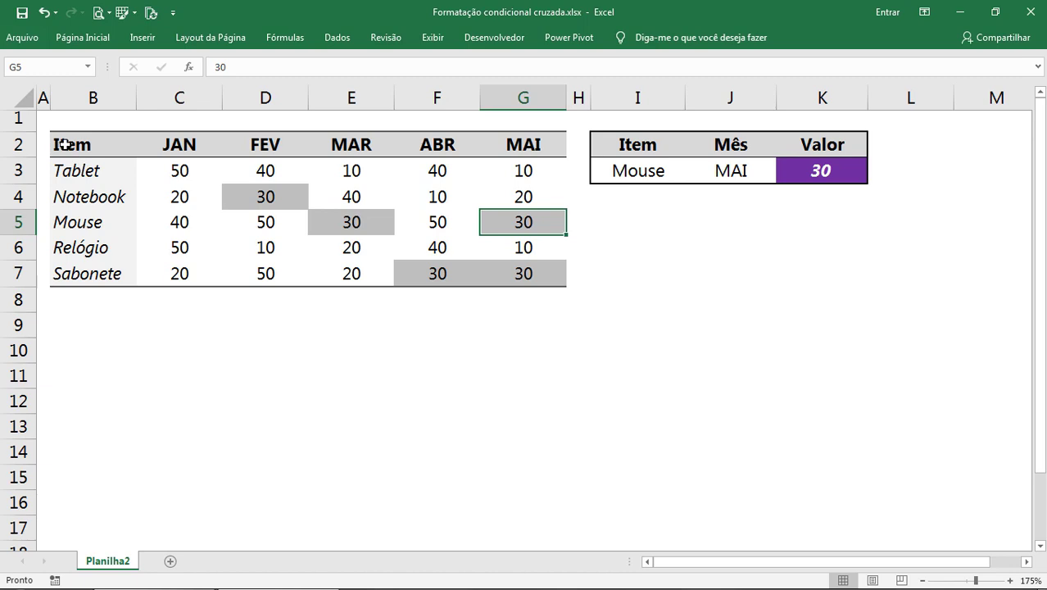
Step: Select B2:G7 and begin a new formula-based conditional formatting rule, ready for its formula
{"action": "mouse_move", "coordinate": [66, 145]}
{"action": "left_mouse_down"}
{"action": "mouse_move", "coordinate": [343, 166]}
{"action": "mouse_move", "coordinate": [553, 274]}
{"action": "left_mouse_up"}
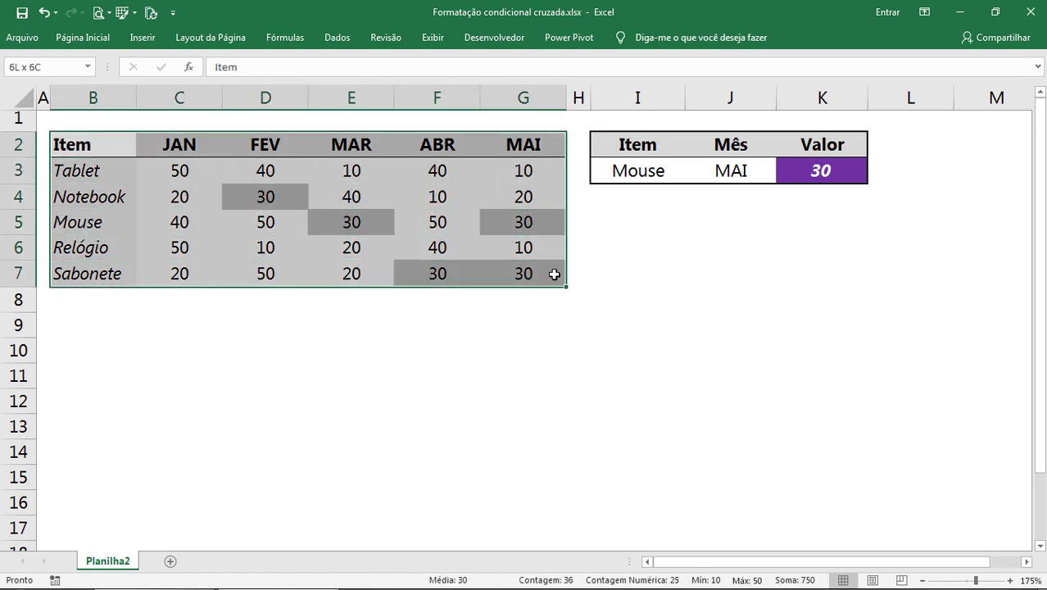
{"action": "left_click", "coordinate": [101, 33]}
{"action": "left_click", "coordinate": [662, 83]}
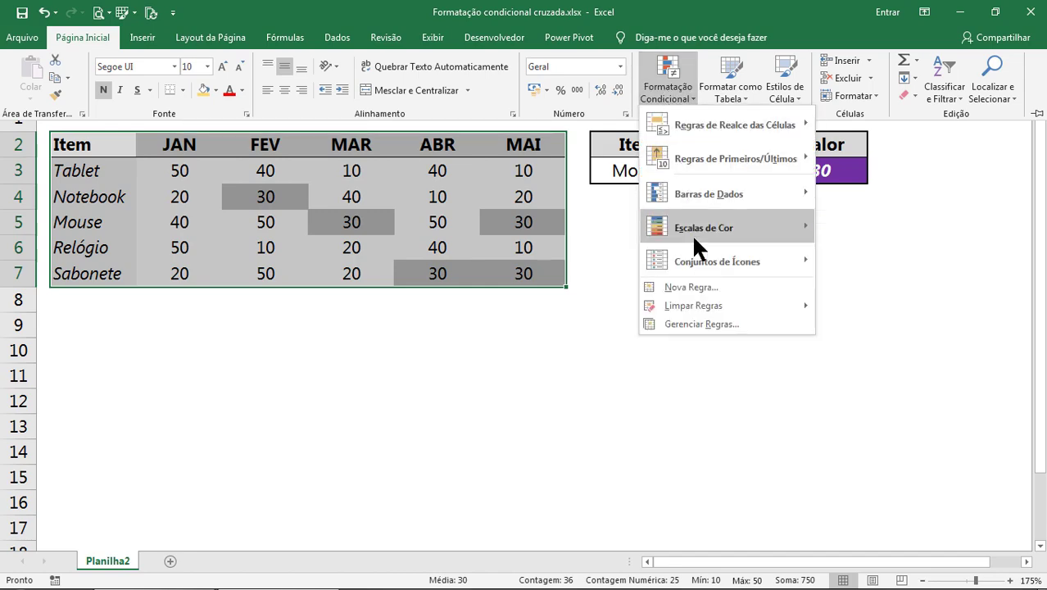
{"action": "left_click", "coordinate": [683, 281]}
{"action": "left_click_drag", "start_coordinate": [603, 225], "coordinate": [708, 83]}
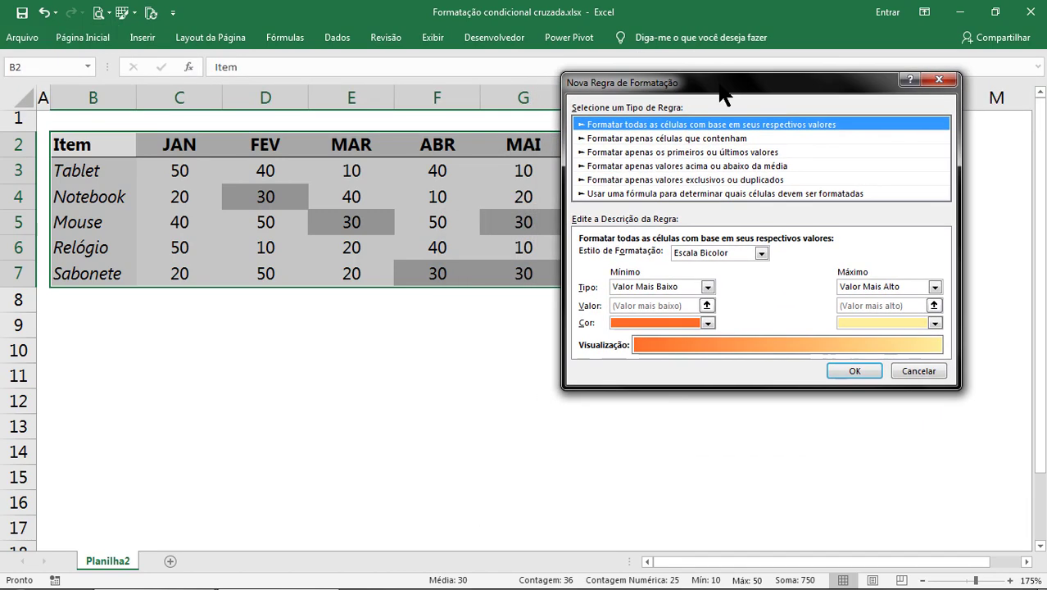
{"action": "left_click", "coordinate": [668, 195]}
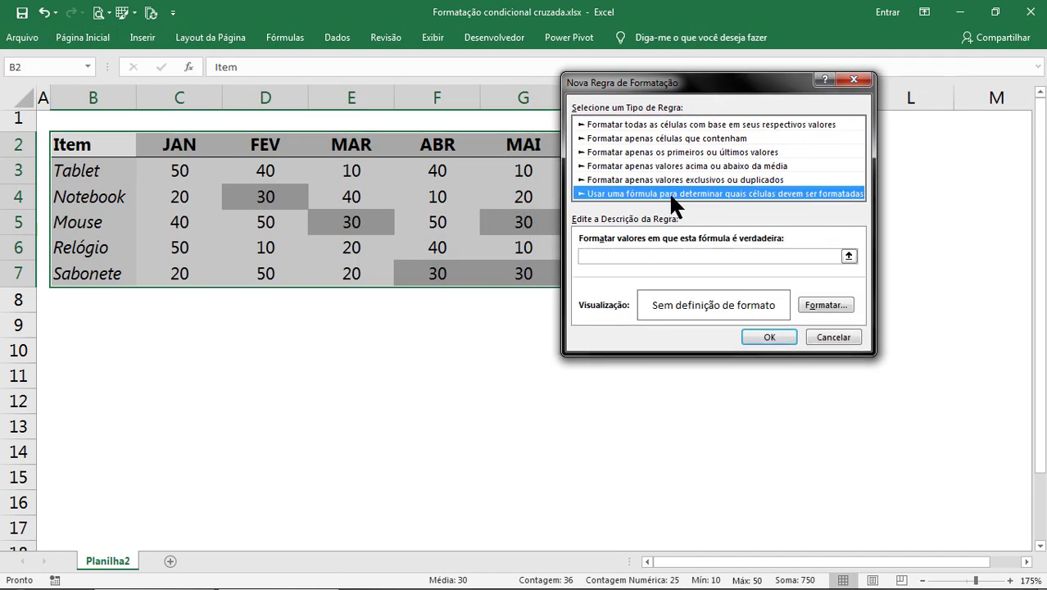
{"action": "left_click", "coordinate": [650, 255]}
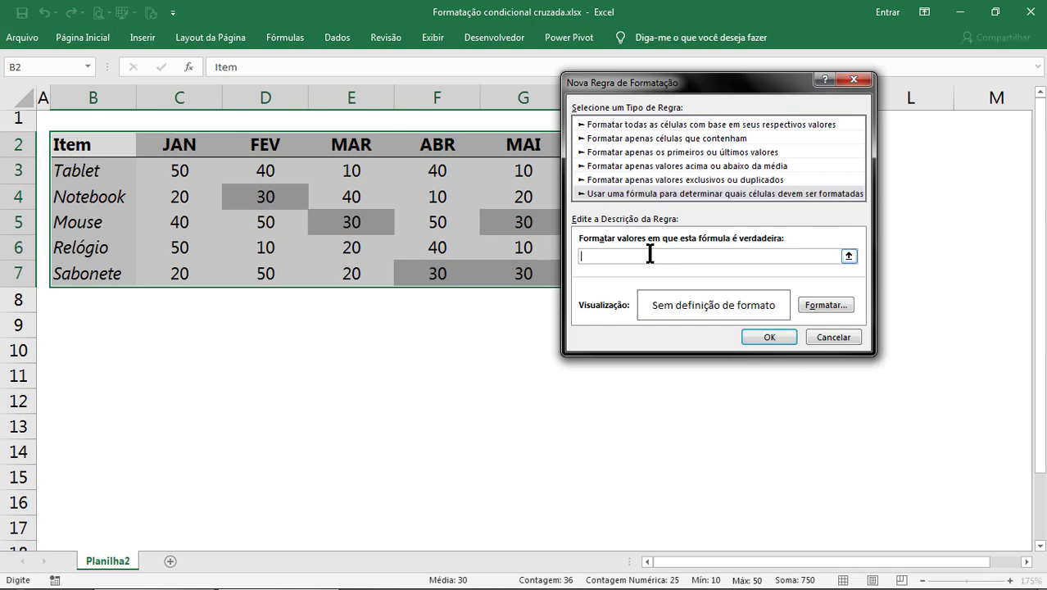
{"action": "left_click_drag", "start_coordinate": [623, 85], "coordinate": [664, 180]}
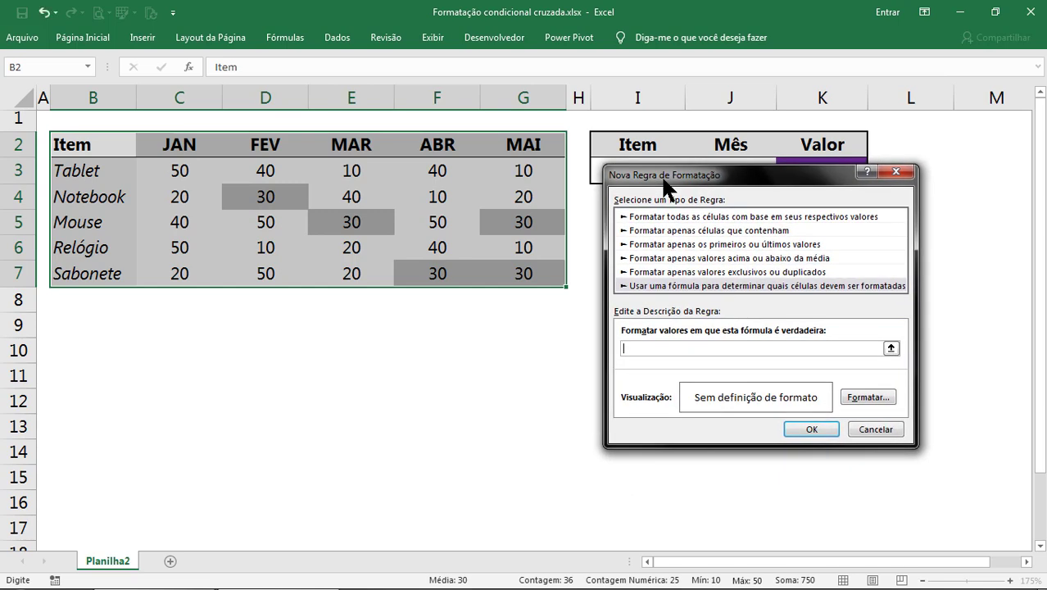
Step: Enter =E( $B2=$I$3 in the rule formula, locking only B2's column
{"action": "type", "text": "=E("}
{"action": "mouse_move", "coordinate": [665, 182]}
{"action": "left_mouse_down"}
{"action": "mouse_move", "coordinate": [645, 244]}
{"action": "mouse_move", "coordinate": [647, 222]}
{"action": "left_mouse_up"}
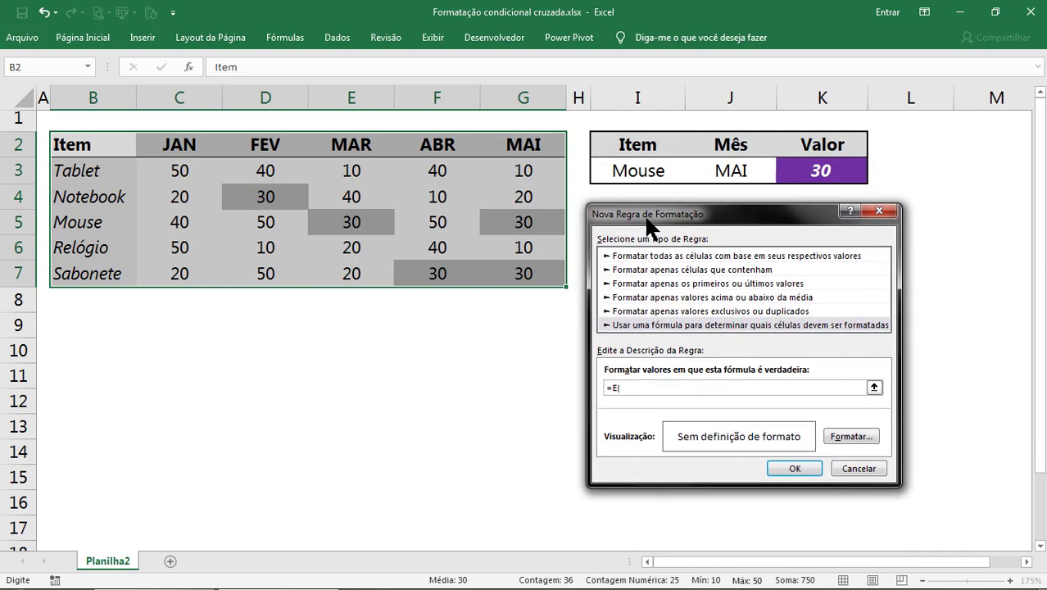
{"action": "key", "text": "BackSpace"}
{"action": "left_click", "coordinate": [98, 148]}
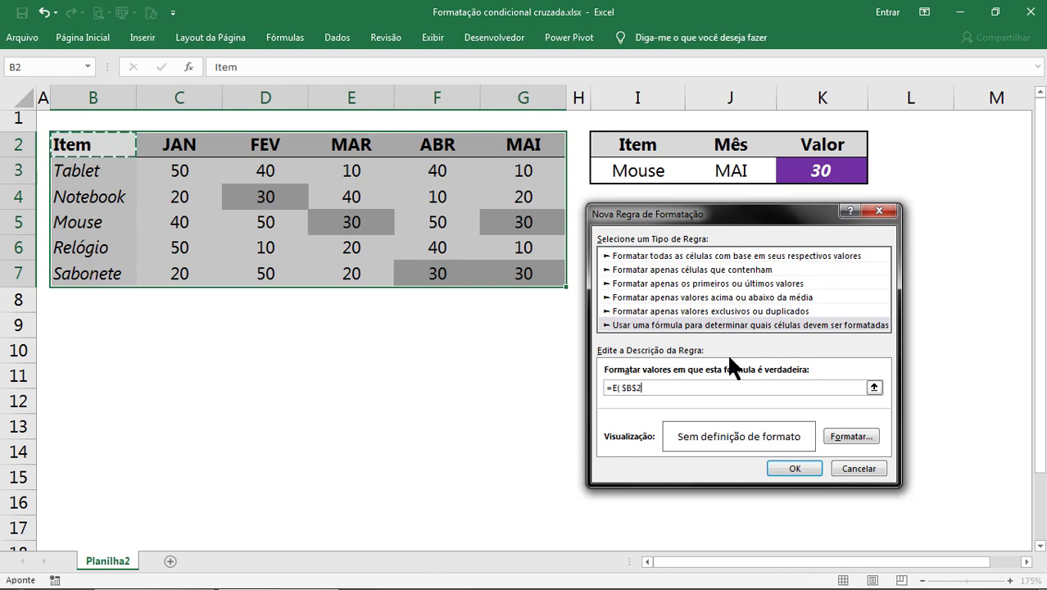
{"action": "type", "text": "="}
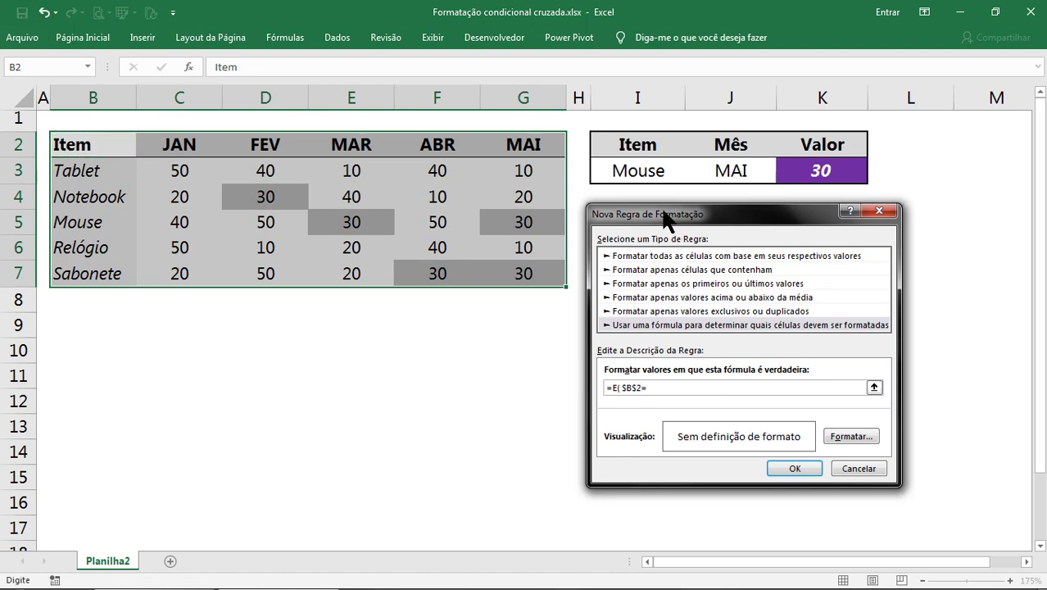
{"action": "left_click", "coordinate": [646, 170]}
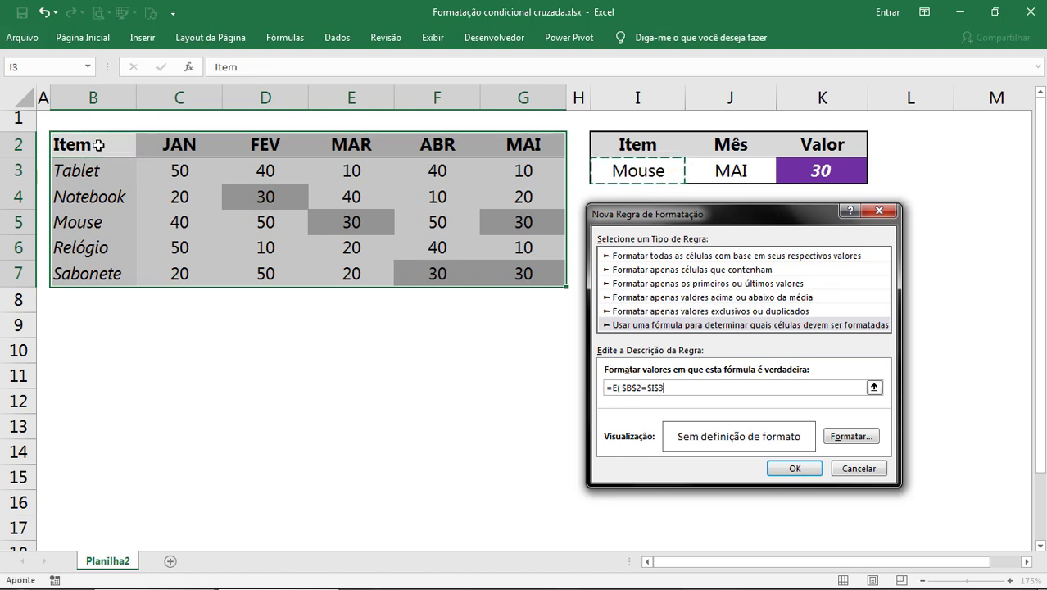
{"action": "left_click_drag", "start_coordinate": [622, 388], "coordinate": [641, 392]}
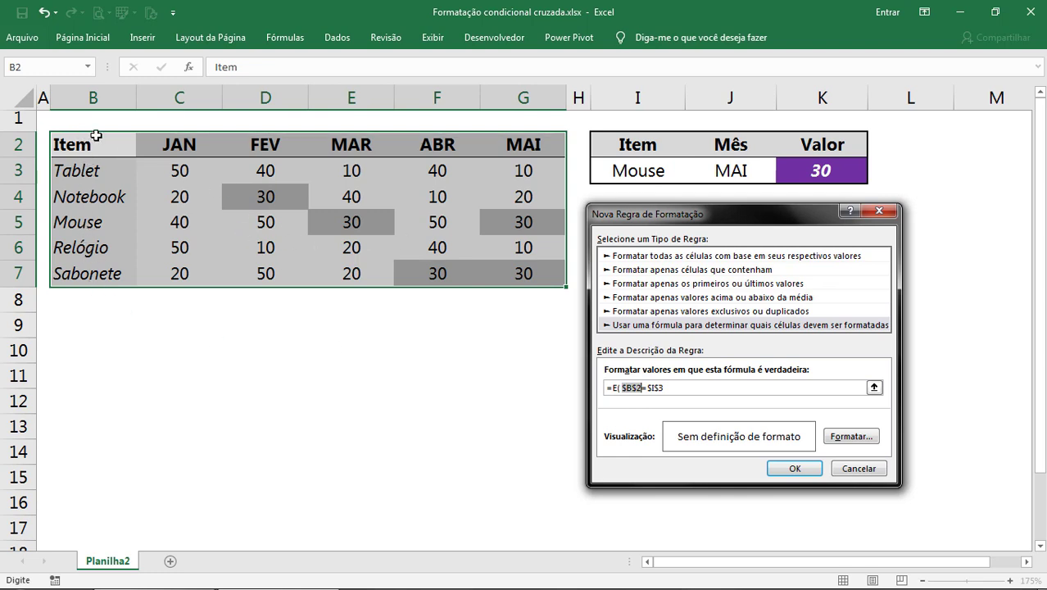
{"action": "left_click", "coordinate": [636, 387]}
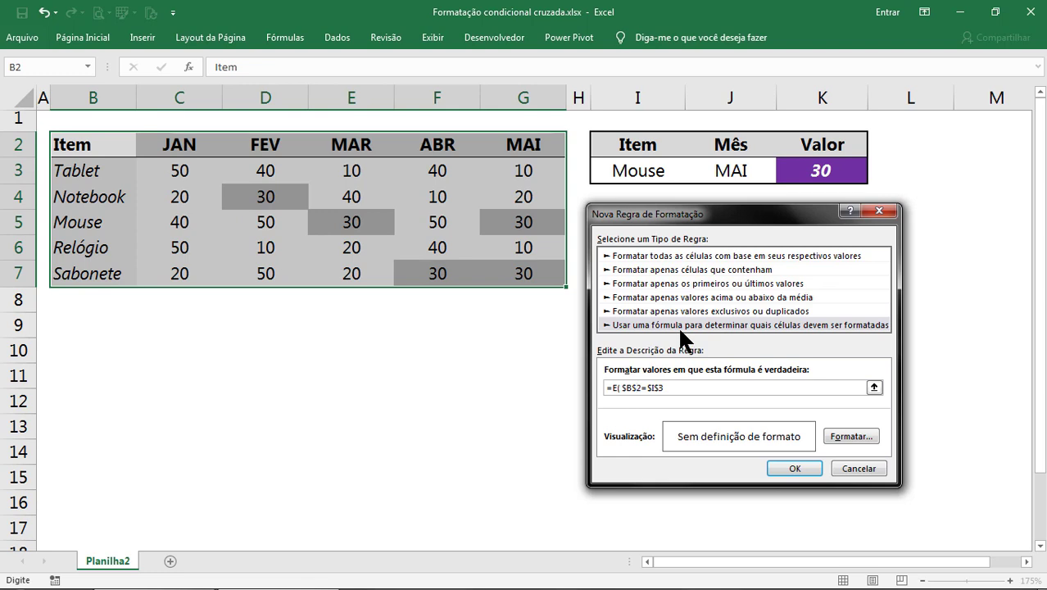
{"action": "key", "text": "F4"}
{"action": "key", "text": "F4"}
Step: Add the second condition B$2=$J$3 and close the parenthesis
{"action": "left_click", "coordinate": [667, 390]}
{"action": "left_click", "coordinate": [97, 156]}
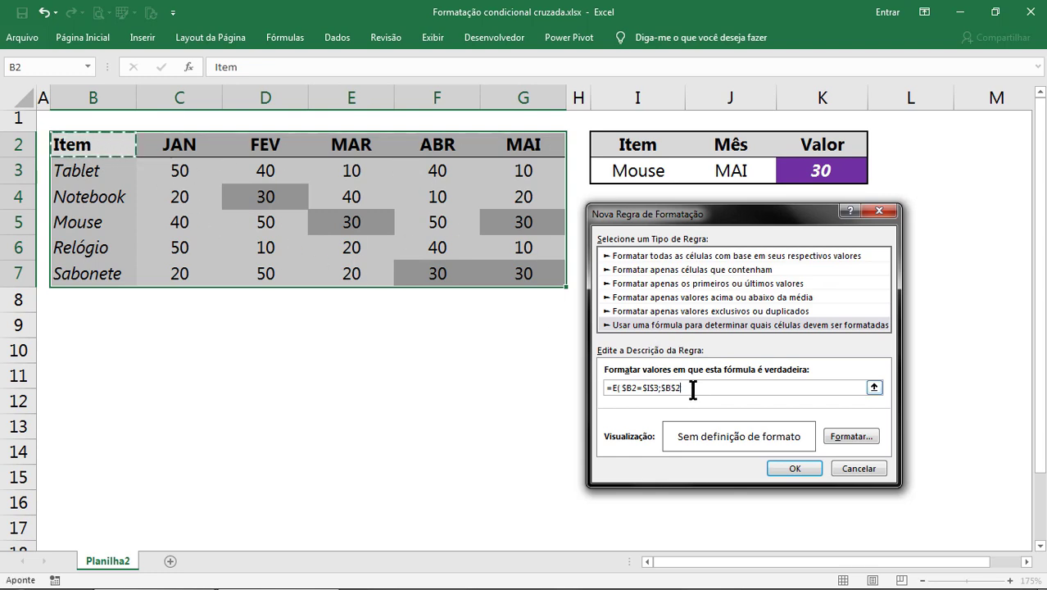
{"action": "type", "text": "="}
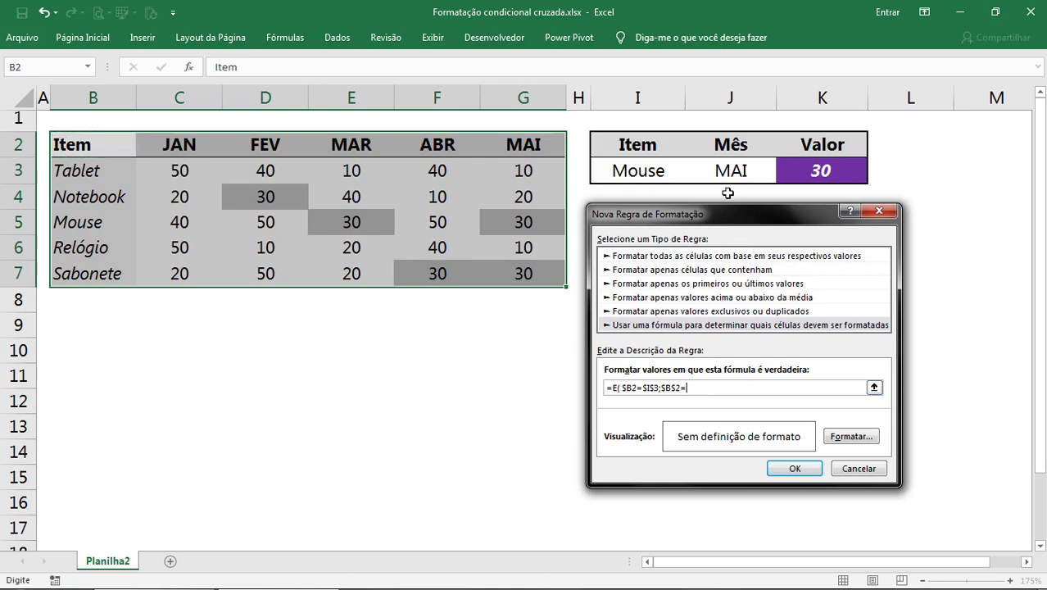
{"action": "left_click", "coordinate": [731, 171]}
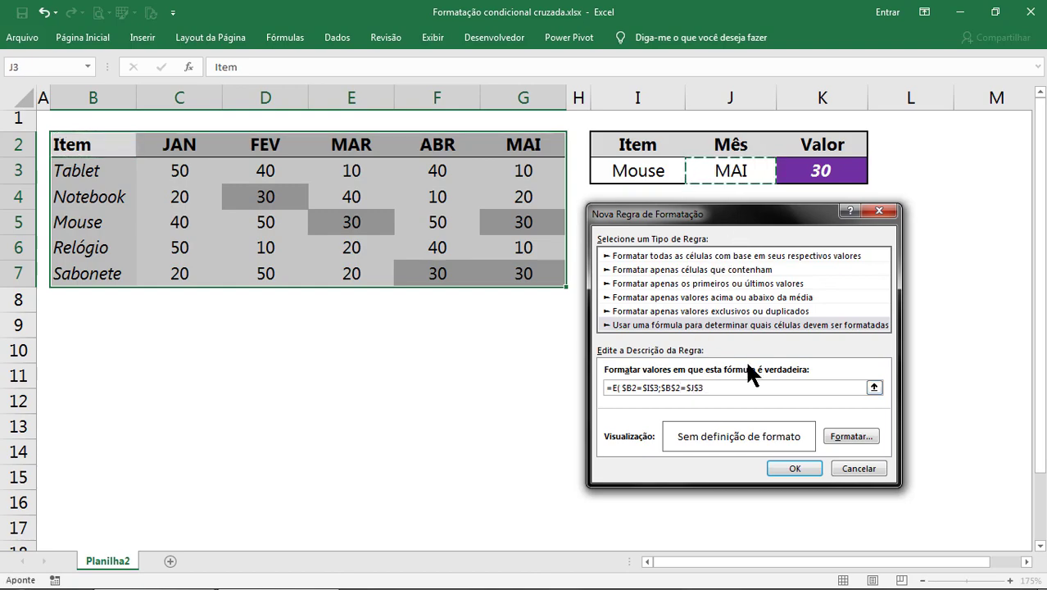
{"action": "type", "text": ")"}
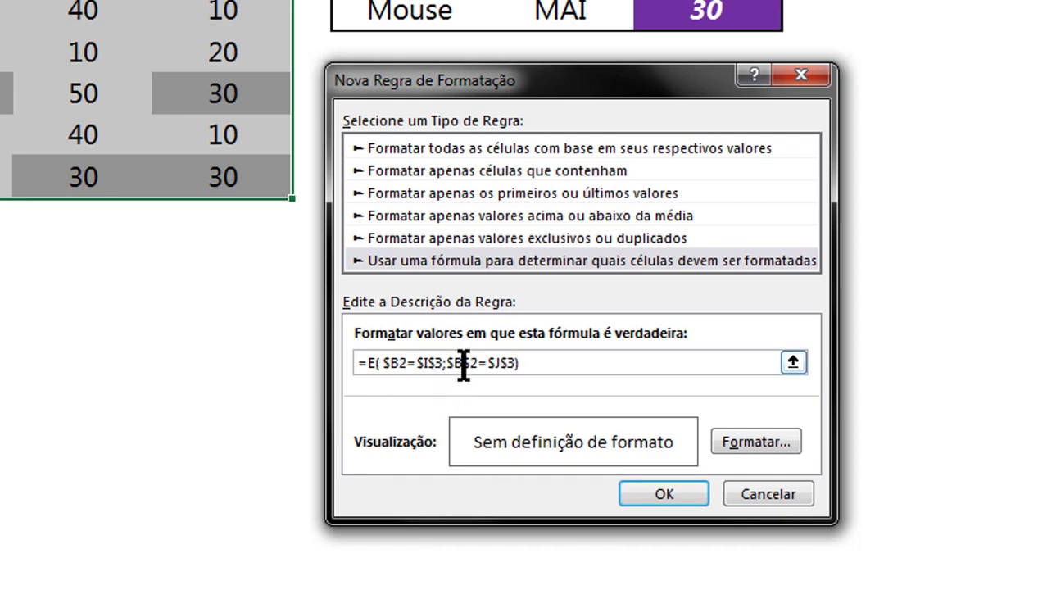
{"action": "key", "text": "F4"}
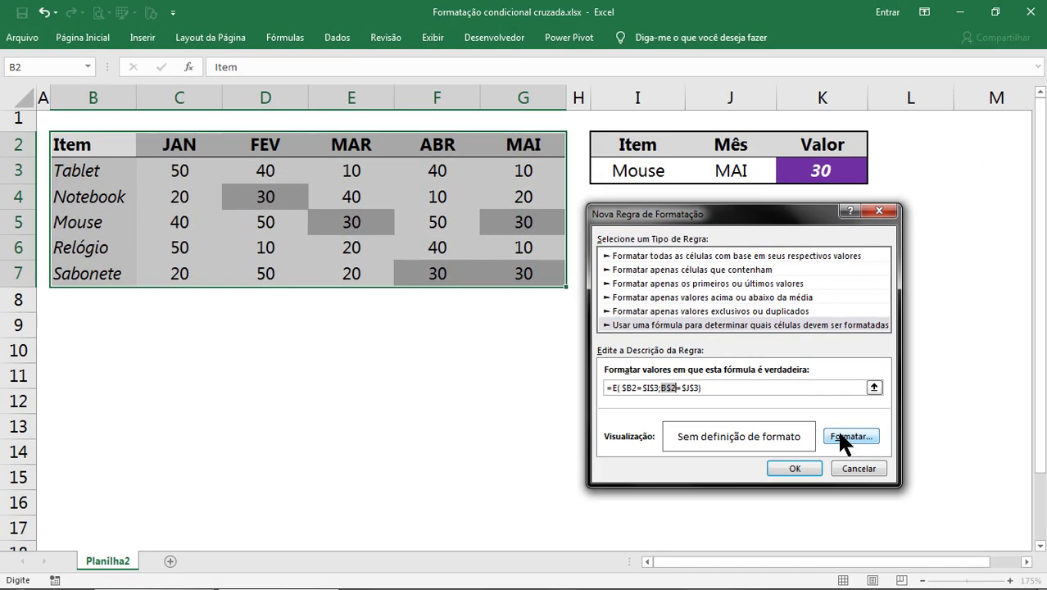
Step: Give matching cells a purple fill in the rule's format settings
{"action": "left_click", "coordinate": [844, 436]}
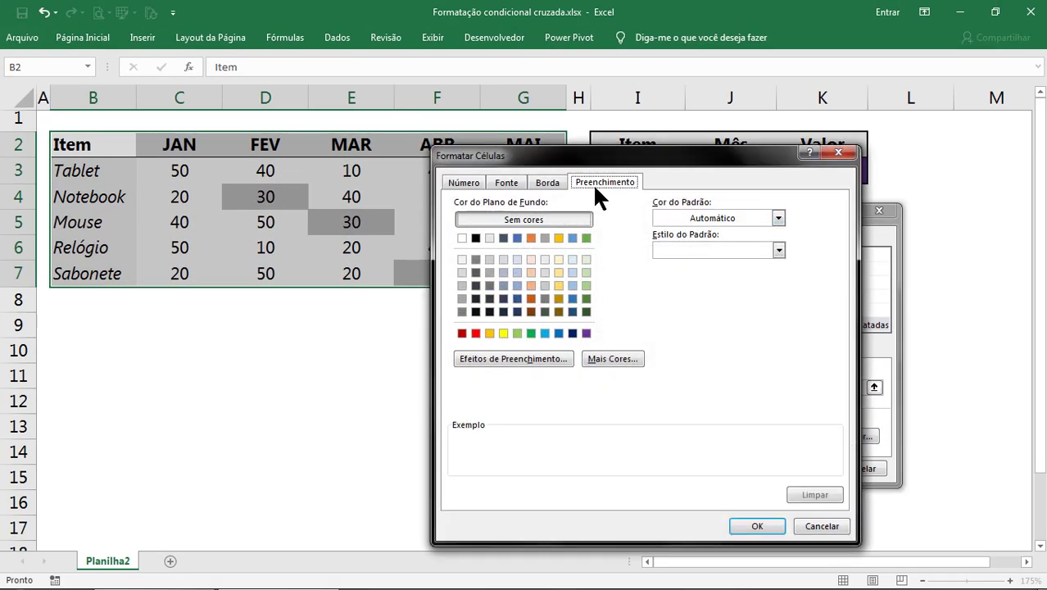
{"action": "left_click", "coordinate": [586, 333]}
{"action": "left_click_drag", "start_coordinate": [590, 161], "coordinate": [537, 144]}
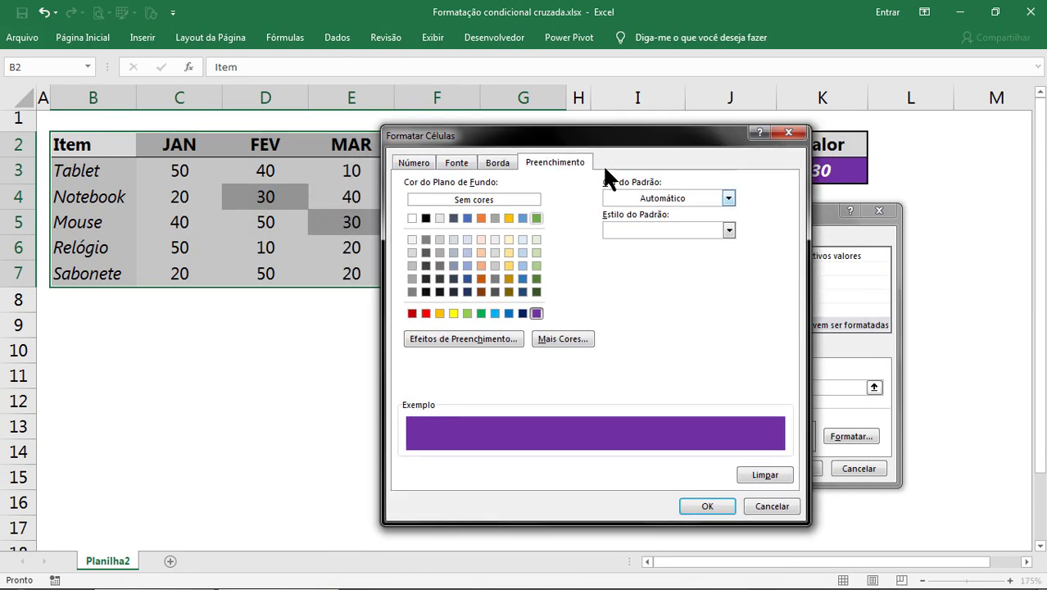
{"action": "left_click_drag", "start_coordinate": [606, 138], "coordinate": [448, 134]}
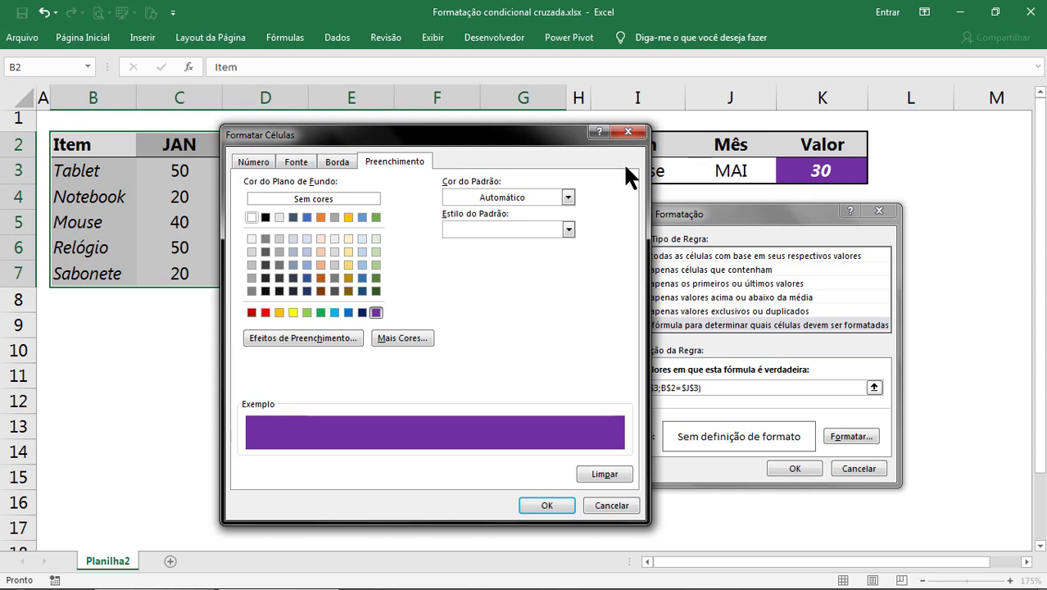
Step: Add bold italic white text and an outline border, then apply the rule
{"action": "left_click", "coordinate": [299, 163]}
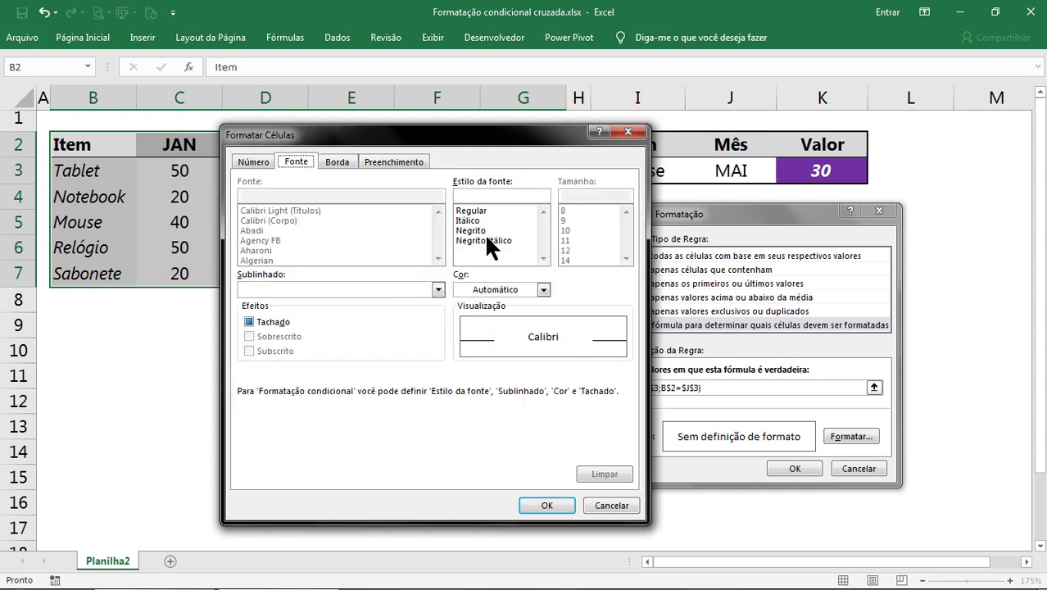
{"action": "left_click", "coordinate": [485, 240]}
{"action": "left_click", "coordinate": [502, 290]}
{"action": "left_click", "coordinate": [461, 342]}
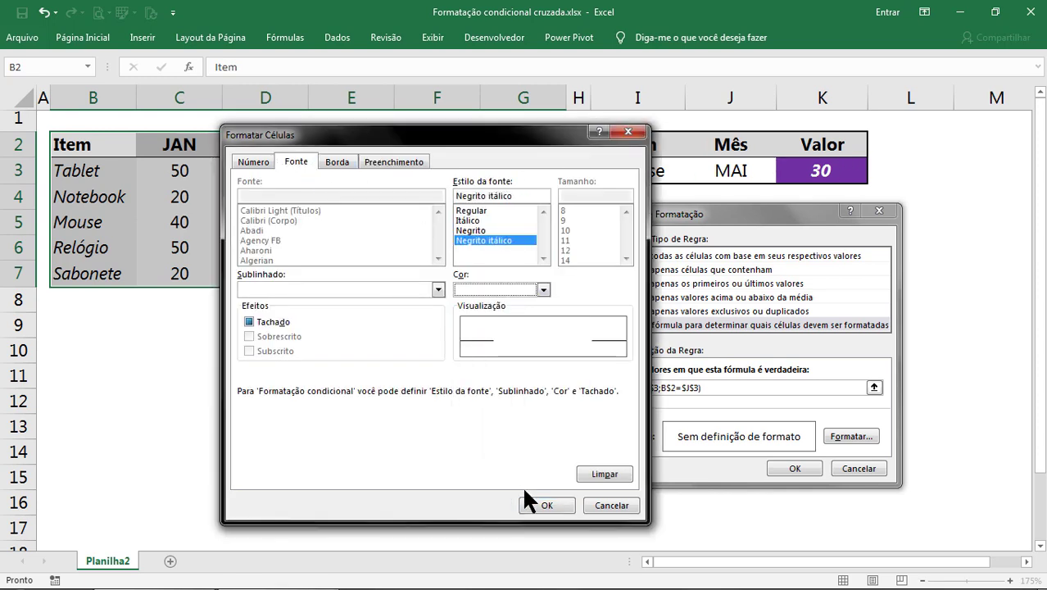
{"action": "left_click", "coordinate": [337, 161]}
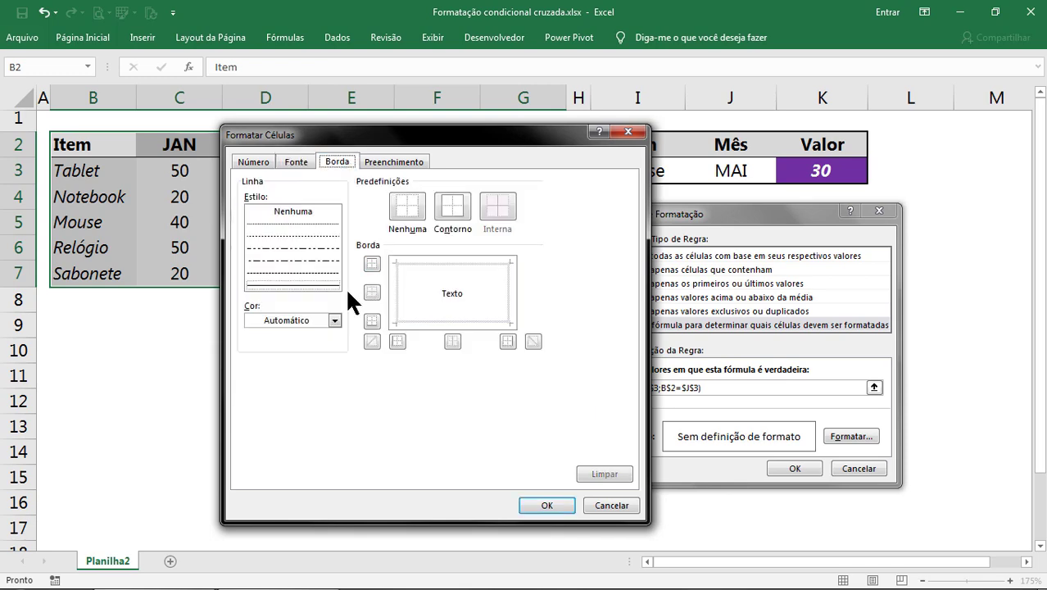
{"action": "left_click", "coordinate": [454, 204]}
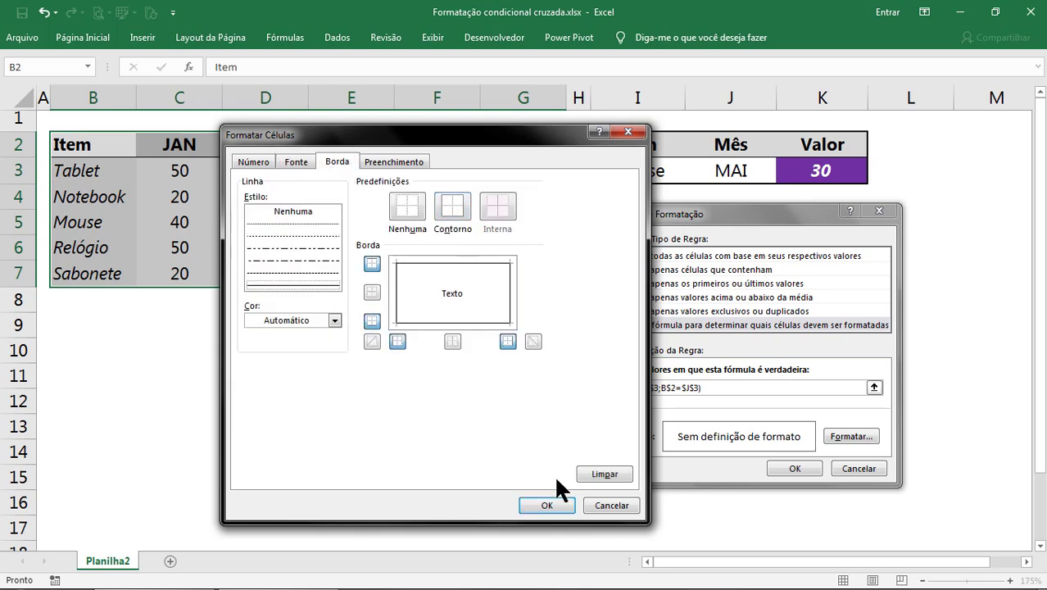
{"action": "key", "text": "Return"}
{"action": "left_click", "coordinate": [795, 466]}
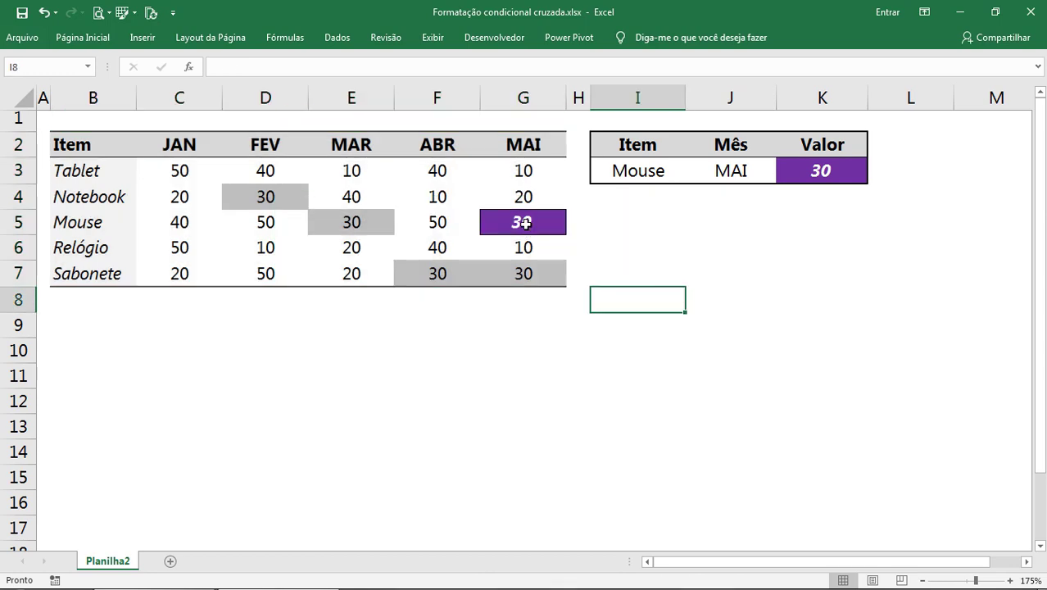
Step: Set the lookup to Relógio and FEV and check the highlighted cell D6
{"action": "left_click", "coordinate": [653, 176]}
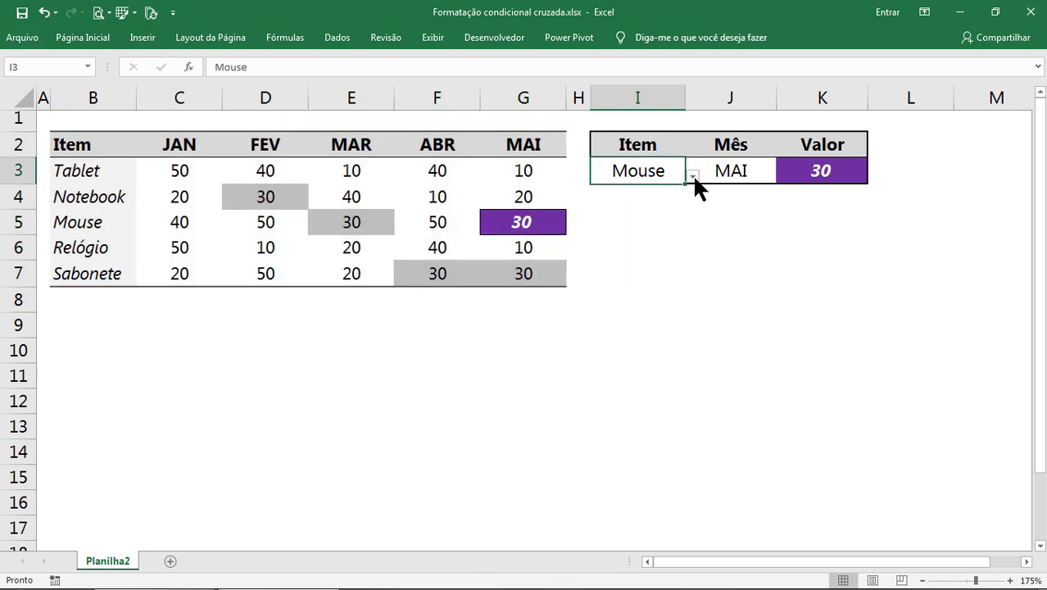
{"action": "left_click", "coordinate": [693, 176]}
{"action": "left_click", "coordinate": [635, 245]}
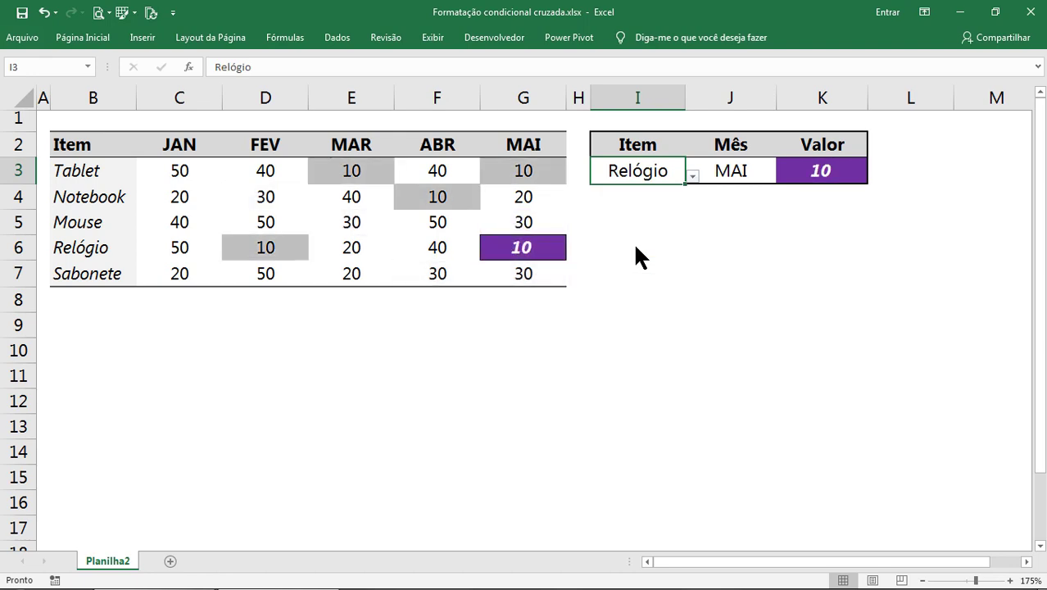
{"action": "left_click", "coordinate": [736, 167]}
{"action": "left_click", "coordinate": [785, 176]}
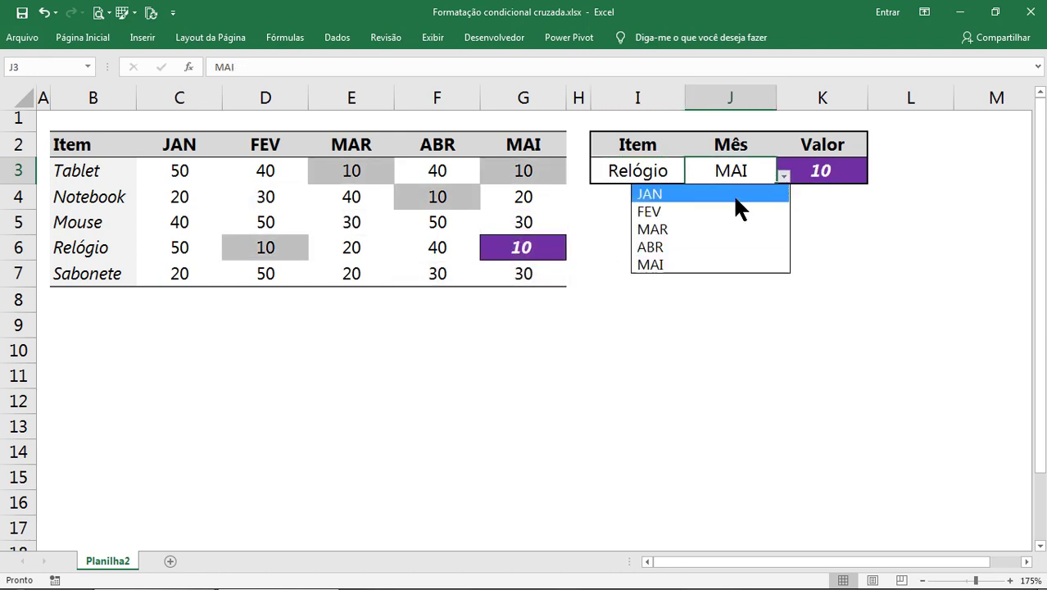
{"action": "left_click", "coordinate": [718, 211]}
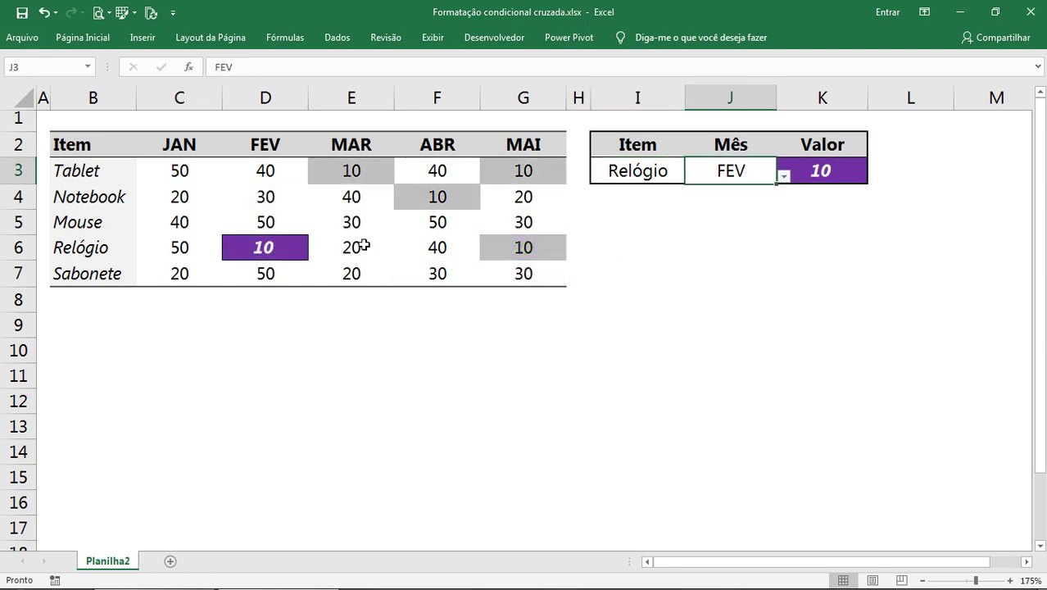
{"action": "left_click", "coordinate": [292, 255]}
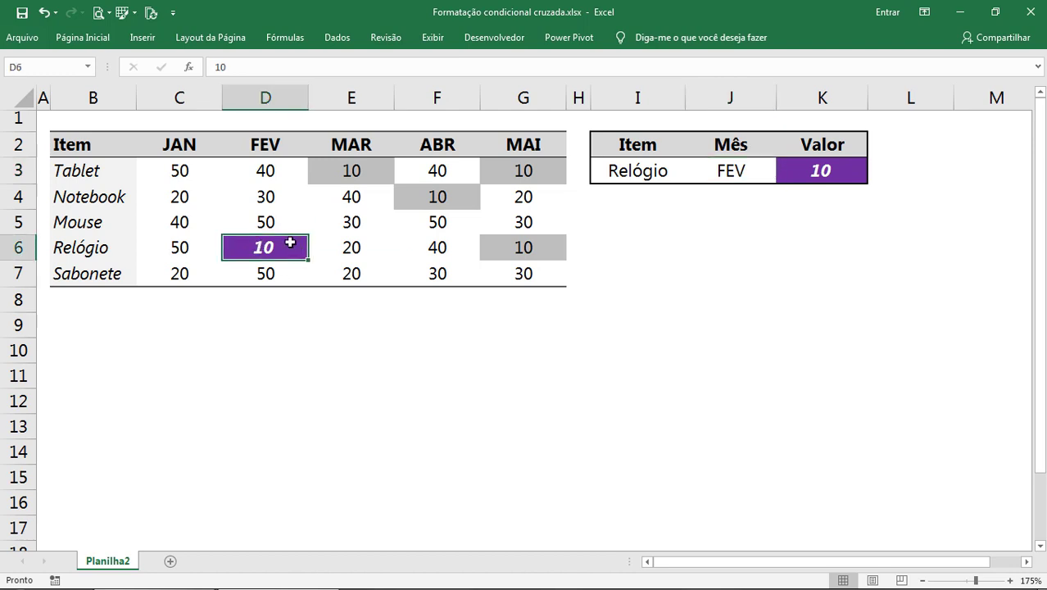
Step: Switch the month to ABR so the purple highlight moves to F6 (40)
{"action": "left_click", "coordinate": [770, 176]}
{"action": "left_click", "coordinate": [783, 176]}
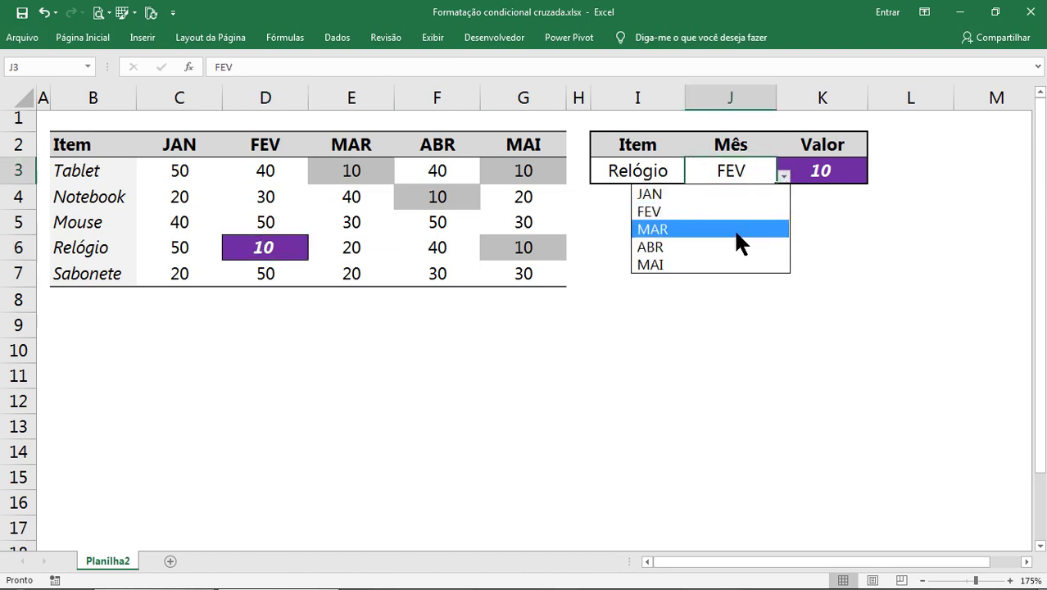
{"action": "left_click", "coordinate": [736, 245]}
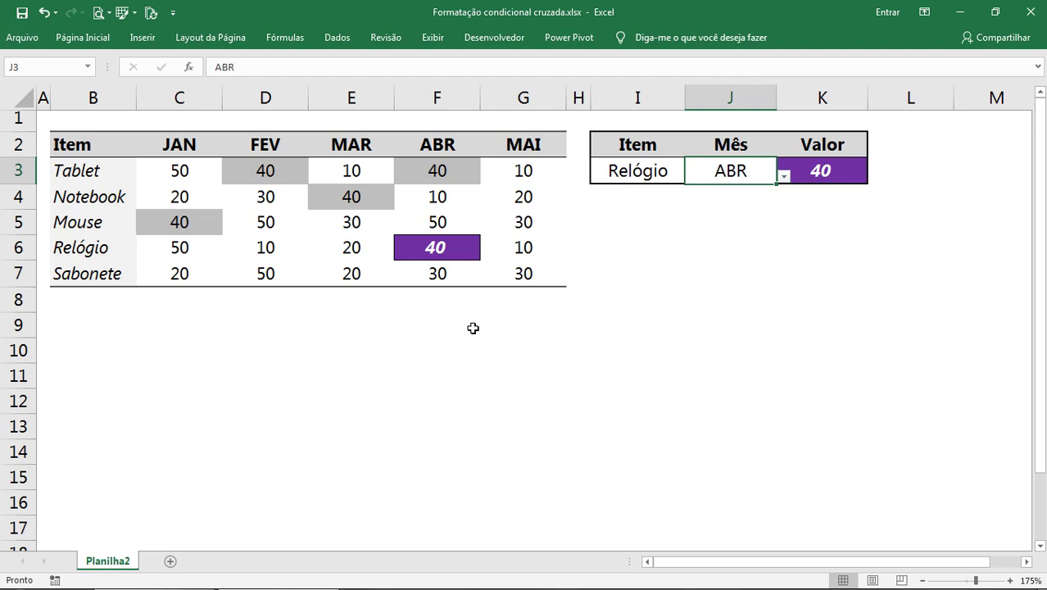
{"action": "left_click", "coordinate": [649, 170]}
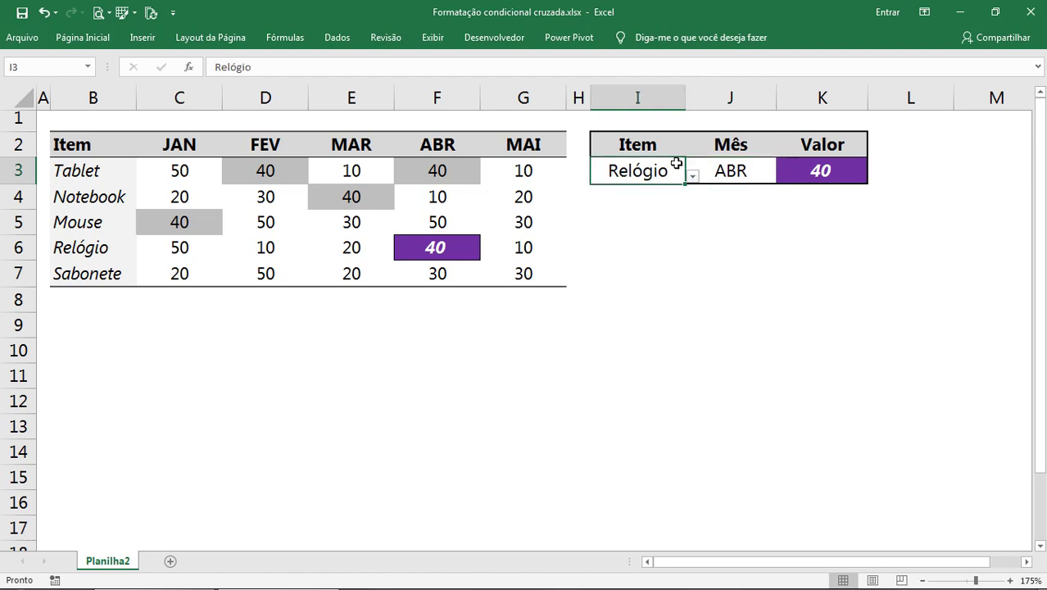